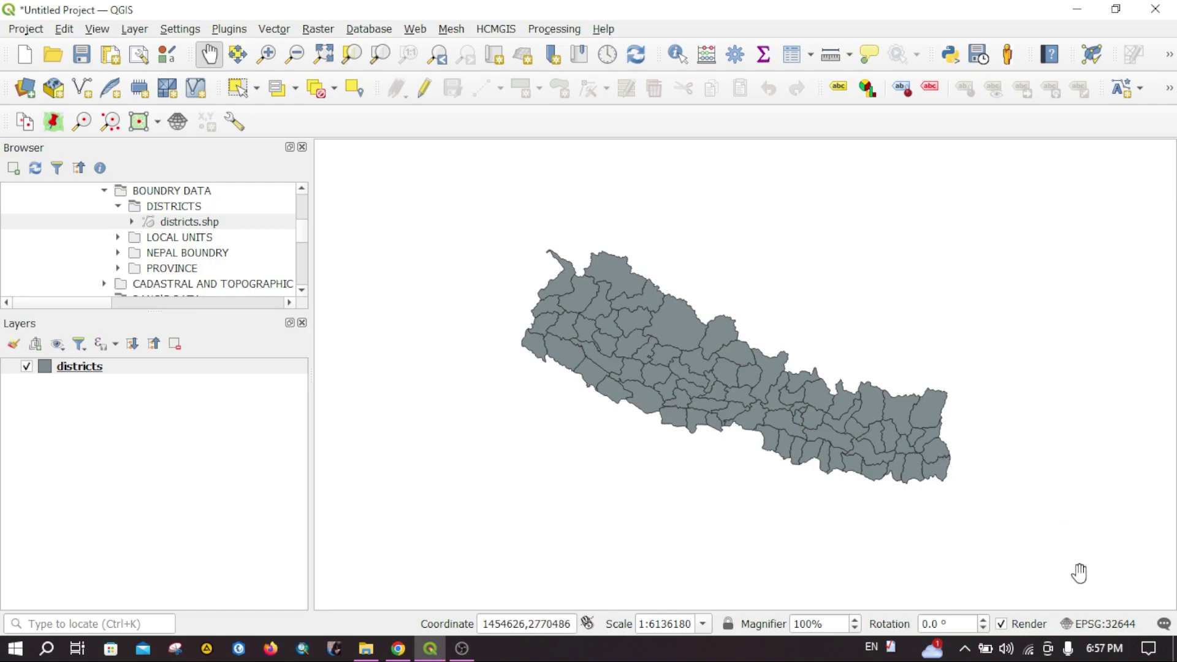
Step: Open the project CRS settings and filter the coordinate system list by 4326 (WGS 84)
{"action": "left_click", "coordinate": [1090, 624]}
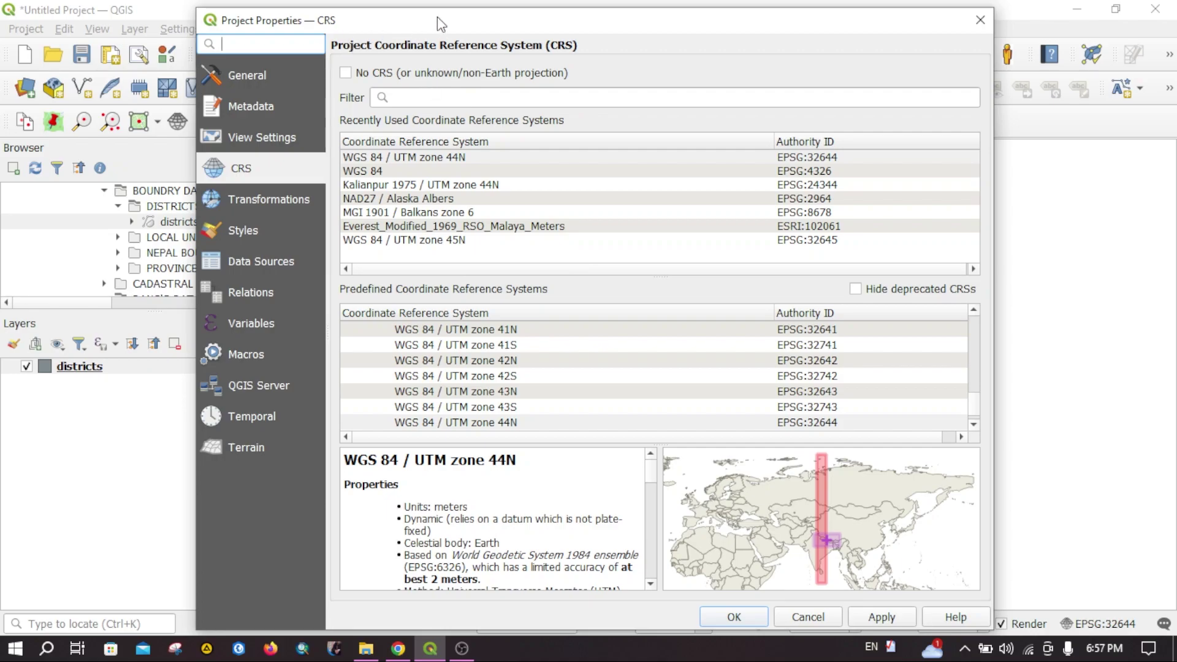
{"action": "left_click_drag", "start_coordinate": [477, 23], "coordinate": [242, 22]}
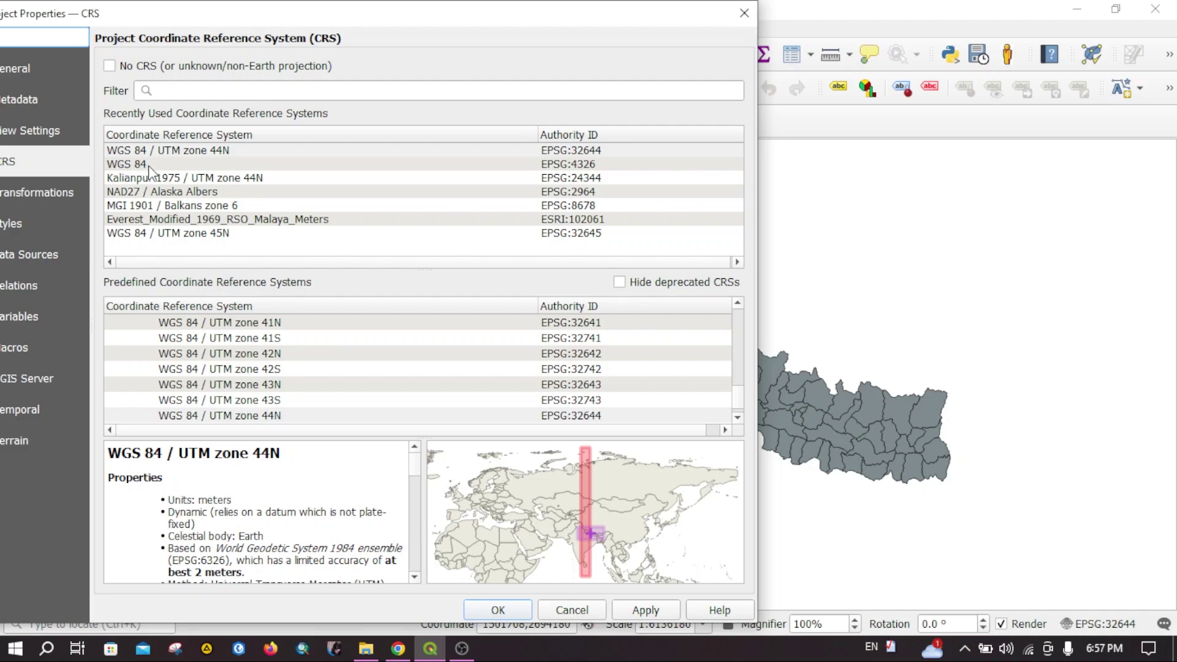
{"action": "left_click", "coordinate": [250, 91]}
{"action": "type", "text": "wgs"}
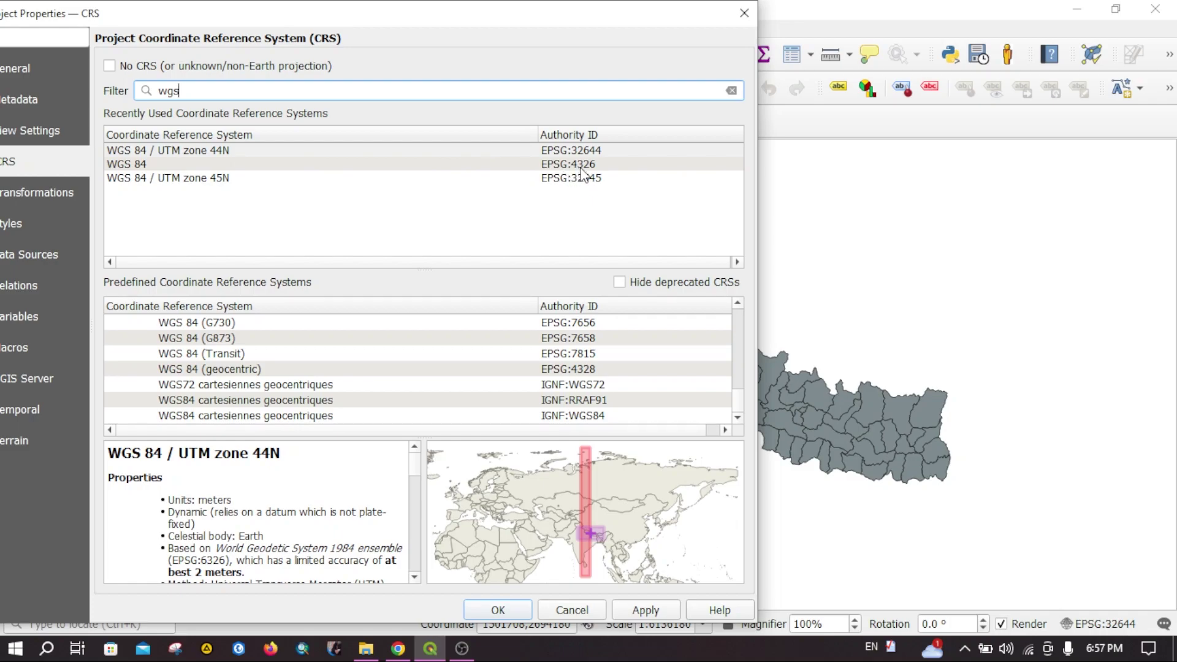
{"action": "left_click_drag", "start_coordinate": [220, 93], "coordinate": [98, 97]}
{"action": "type", "text": "4326"}
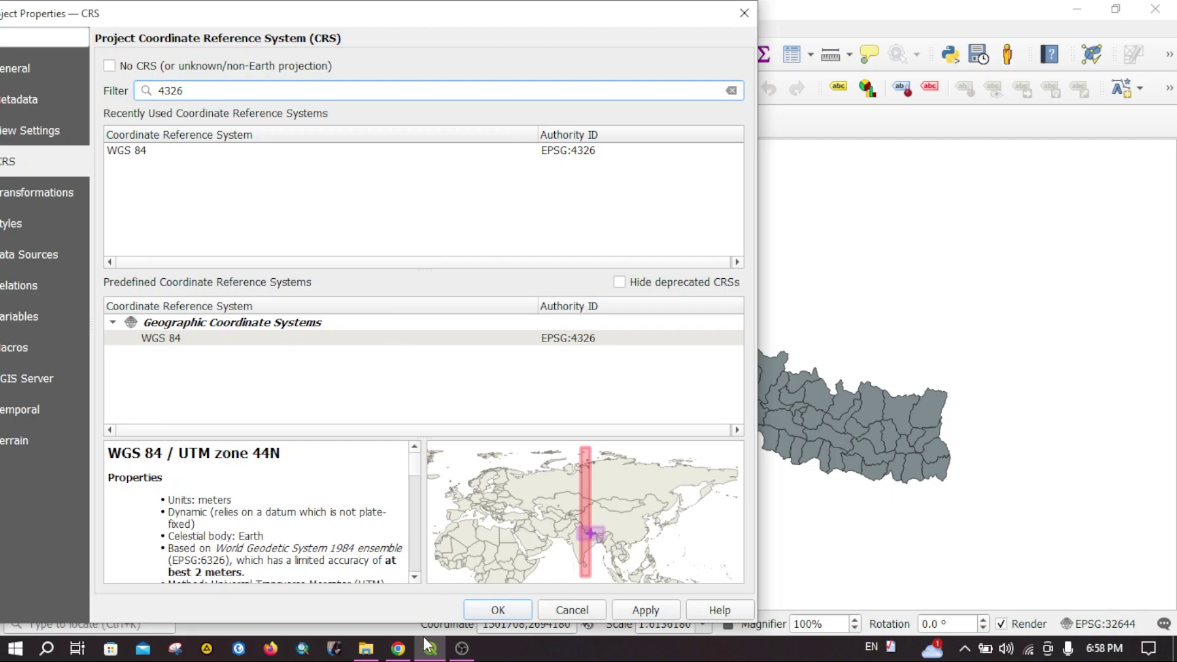
Step: In Chrome, go back from the epsg.io Transform page to the epsg.io home page
{"action": "left_click", "coordinate": [398, 648]}
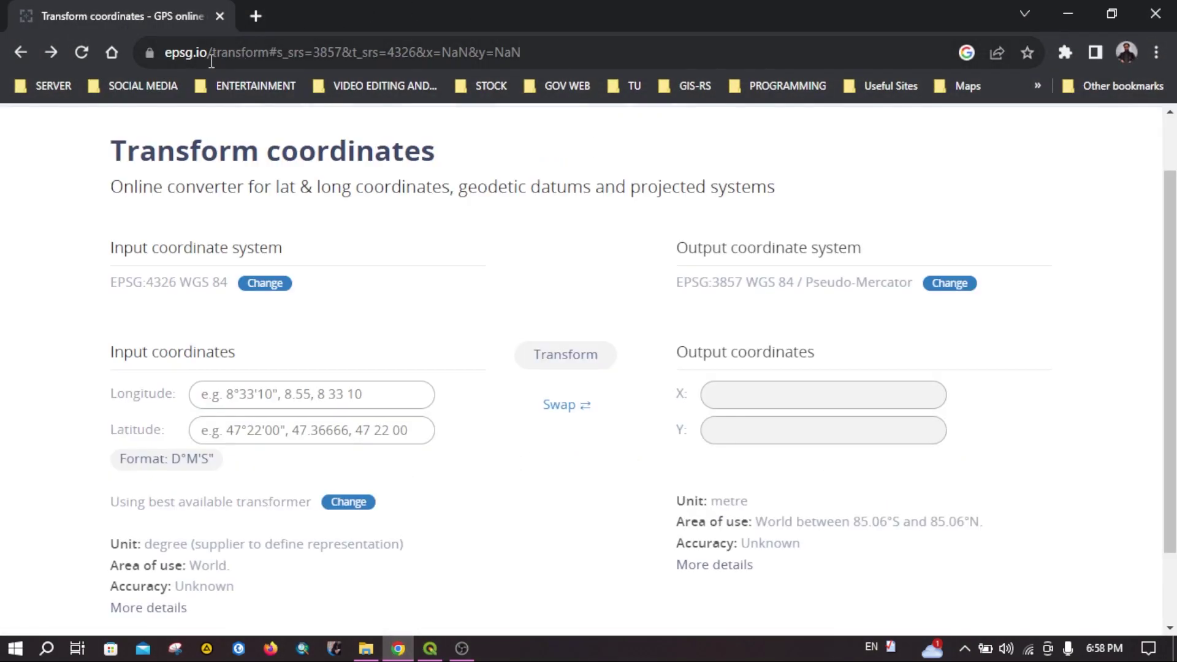
{"action": "left_click", "coordinate": [21, 52]}
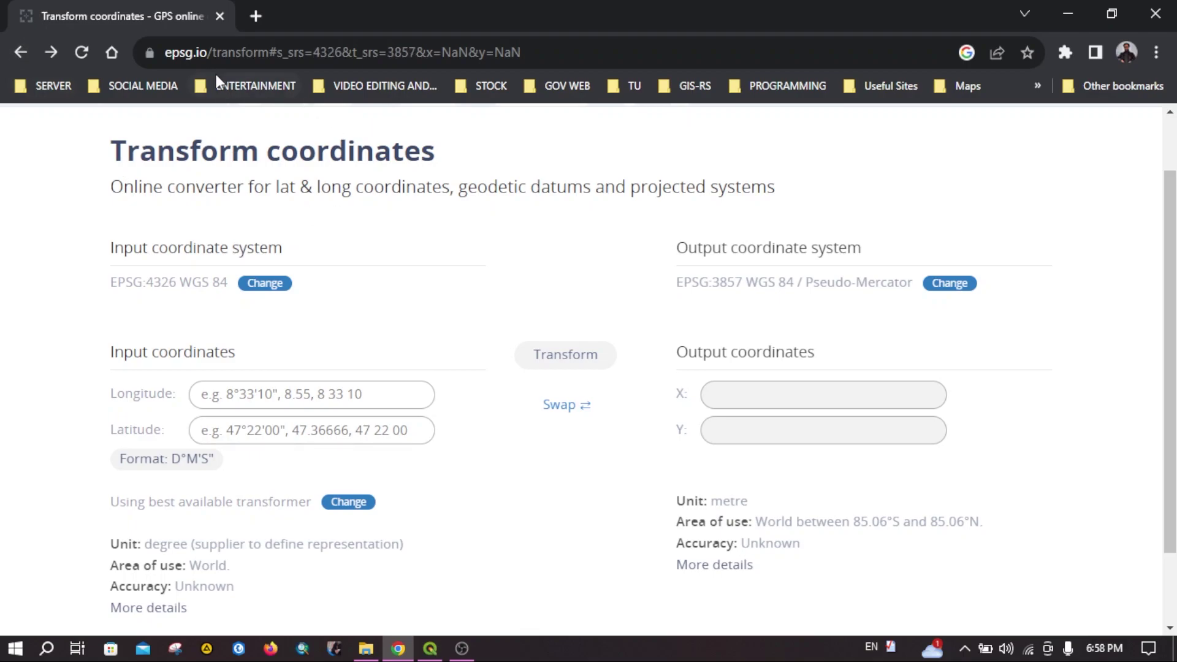
{"action": "scroll", "coordinate": [399, 347], "scroll_direction": "up", "scroll_amount": 2}
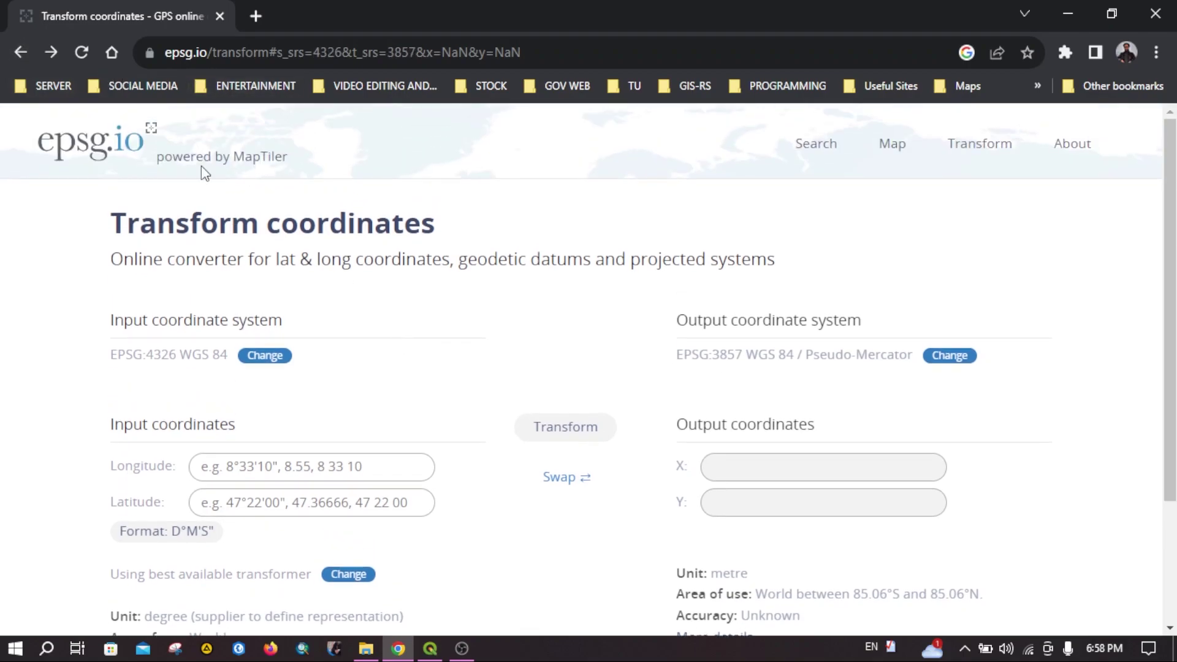
{"action": "left_click", "coordinate": [19, 53]}
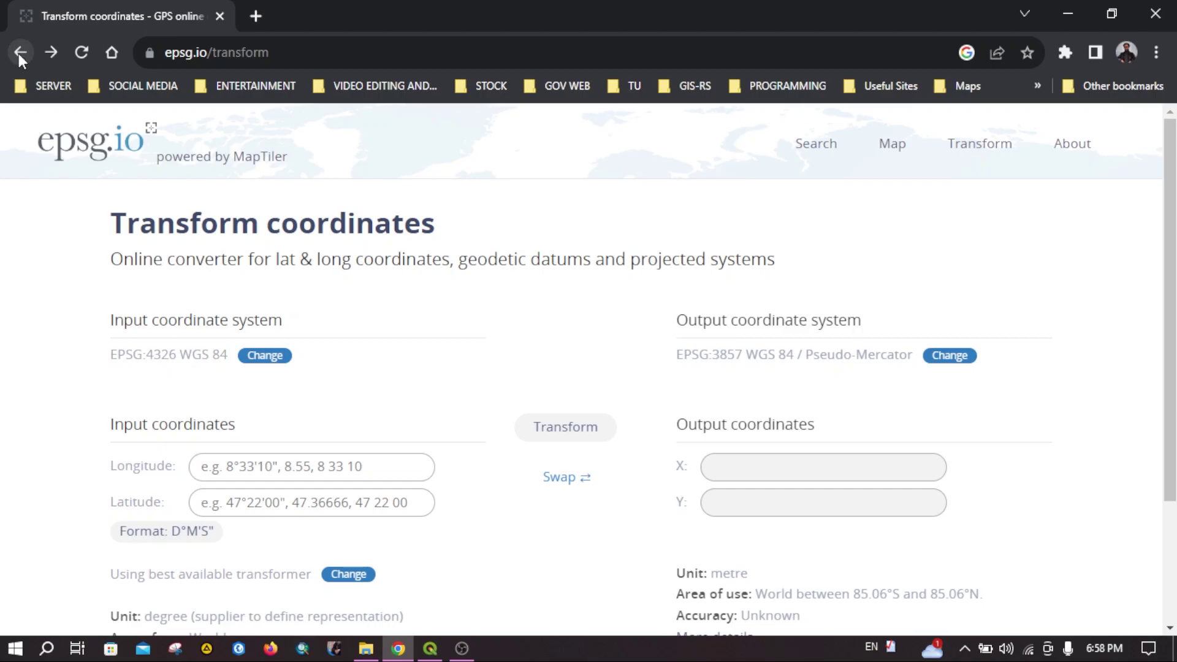
{"action": "left_click", "coordinate": [19, 53]}
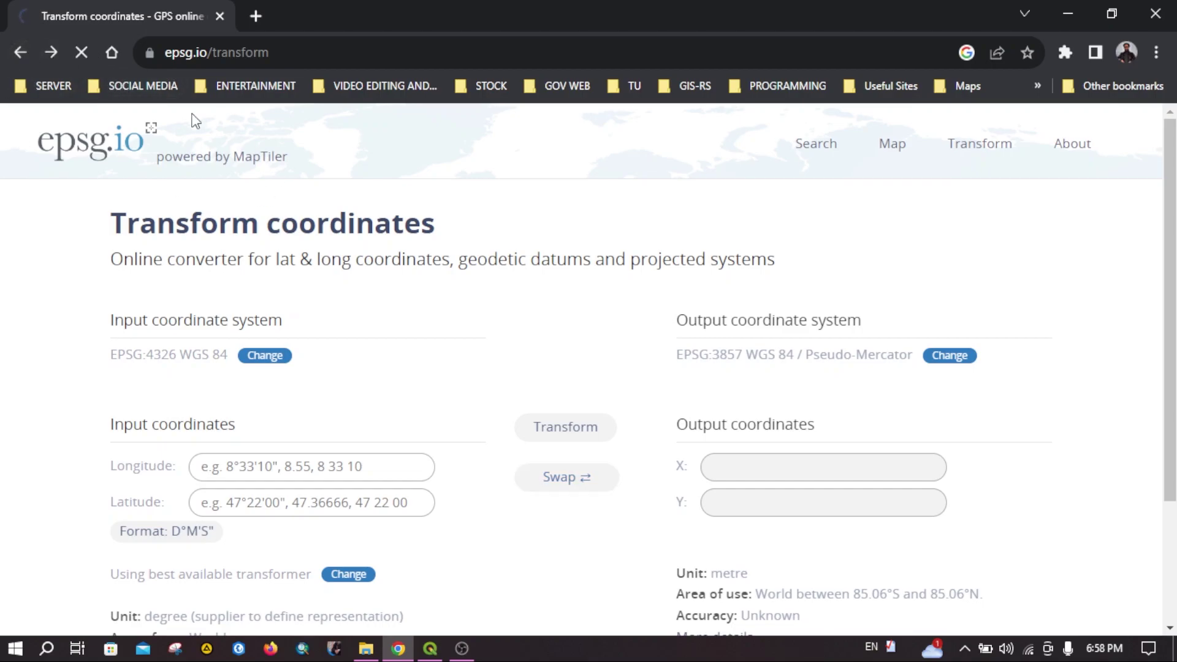
{"action": "scroll", "coordinate": [442, 439], "scroll_direction": "down", "scroll_amount": 2}
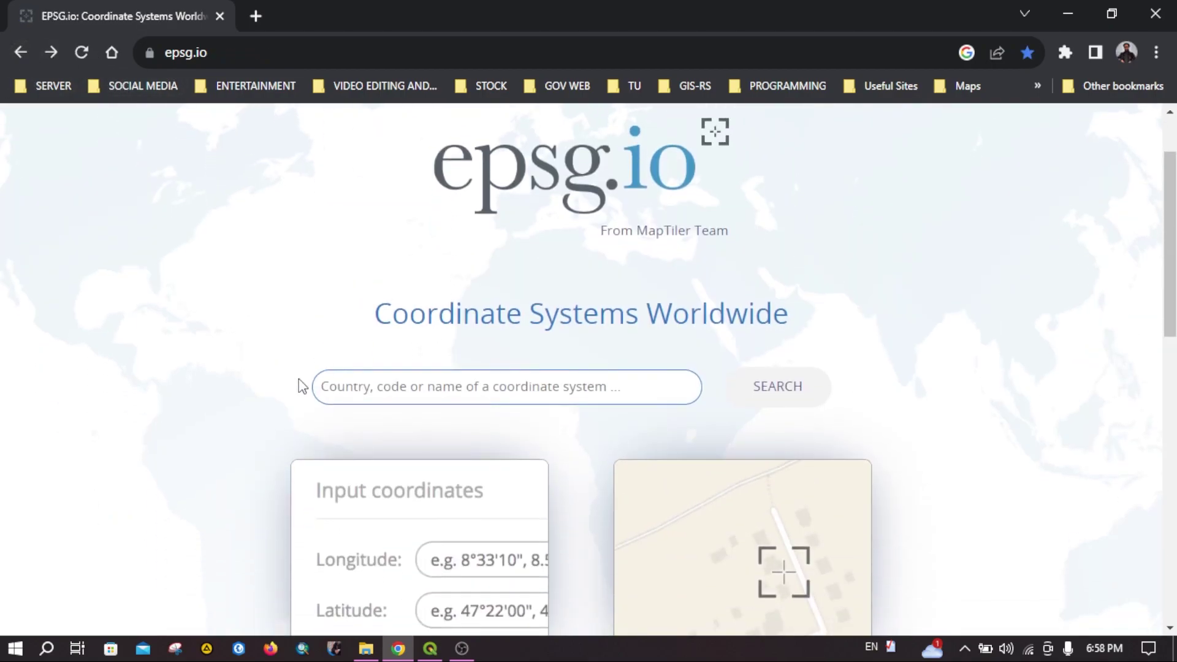
Step: Search epsg.io for 'nepal' and scroll down through the first page of results
{"action": "left_click", "coordinate": [380, 389]}
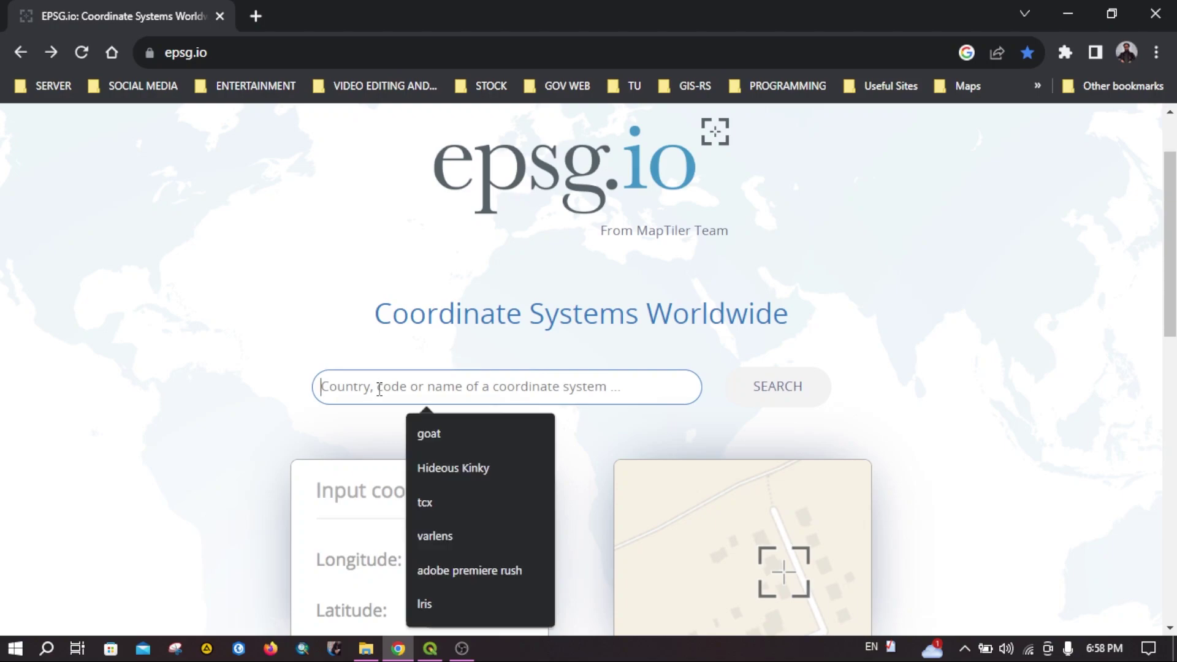
{"action": "type", "text": "ne"}
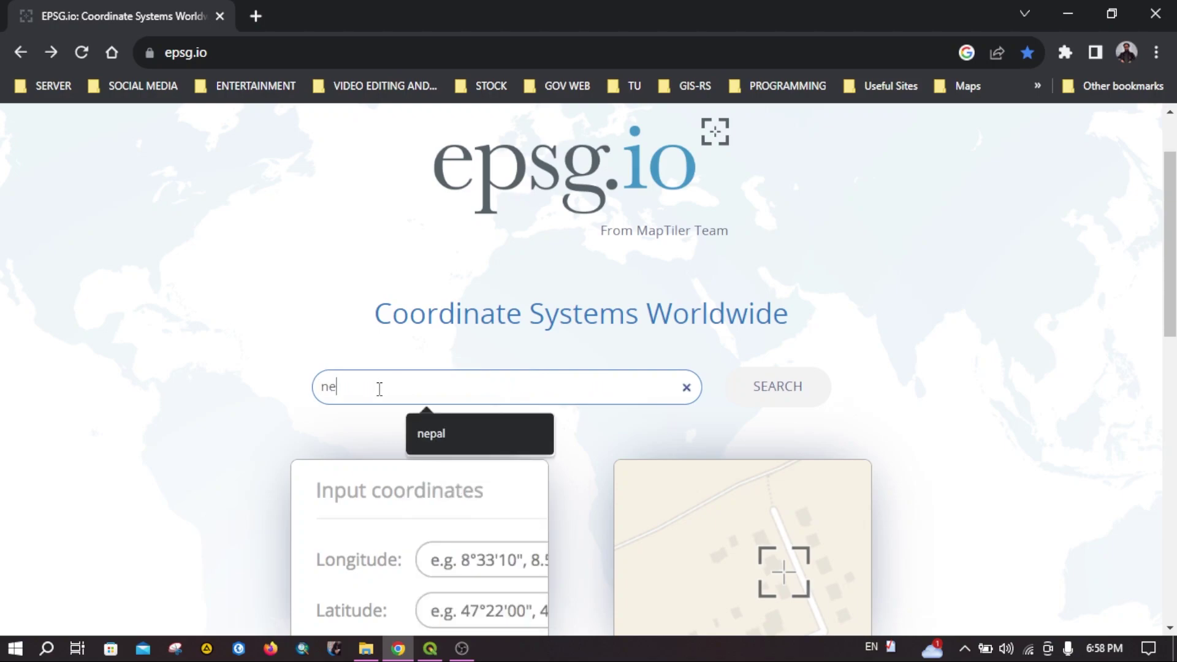
{"action": "type", "text": "pal"}
{"action": "key", "text": "Return"}
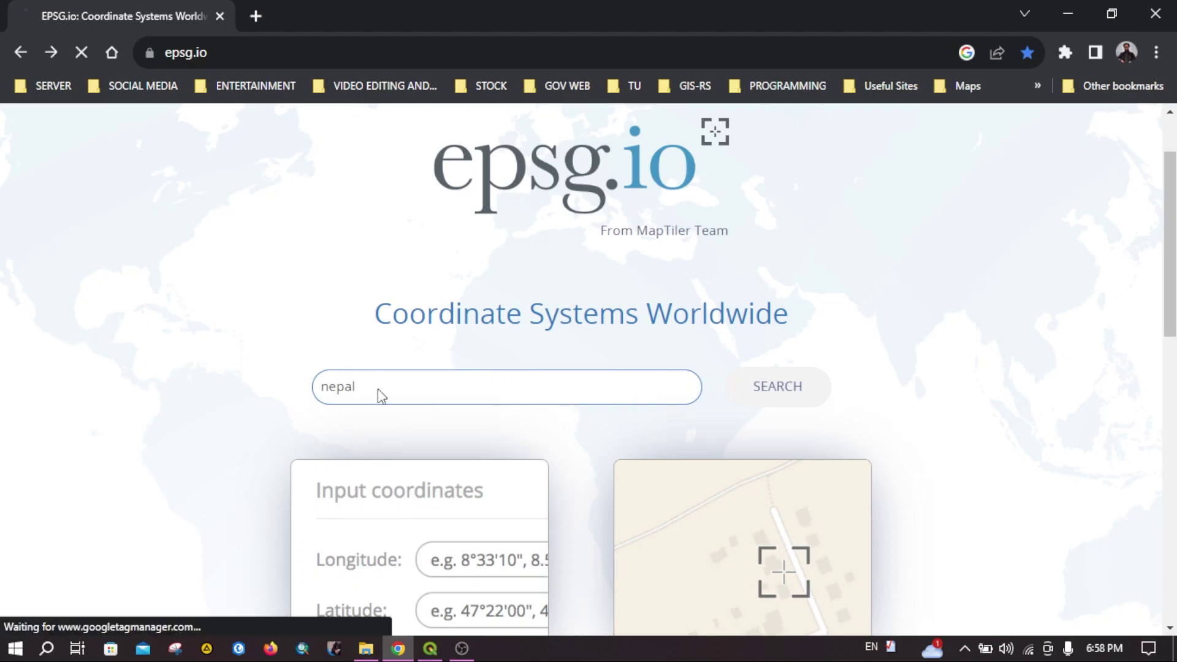
{"action": "scroll", "coordinate": [375, 395], "scroll_direction": "down", "scroll_amount": 5}
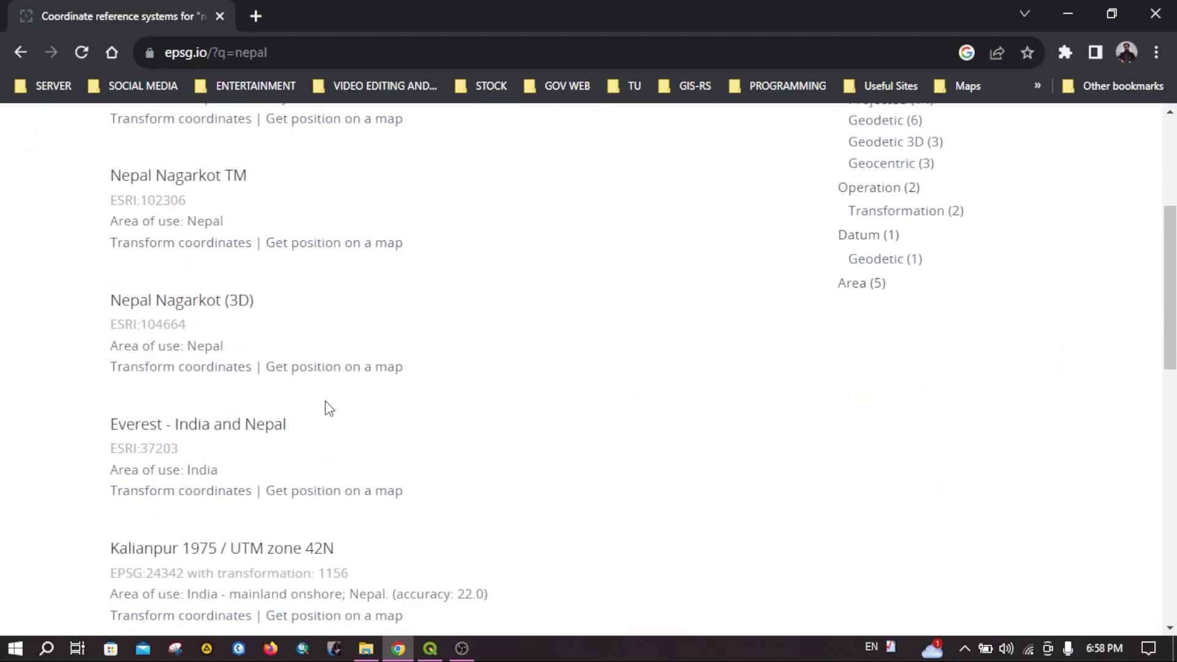
{"action": "scroll", "coordinate": [325, 408], "scroll_direction": "down", "scroll_amount": 3}
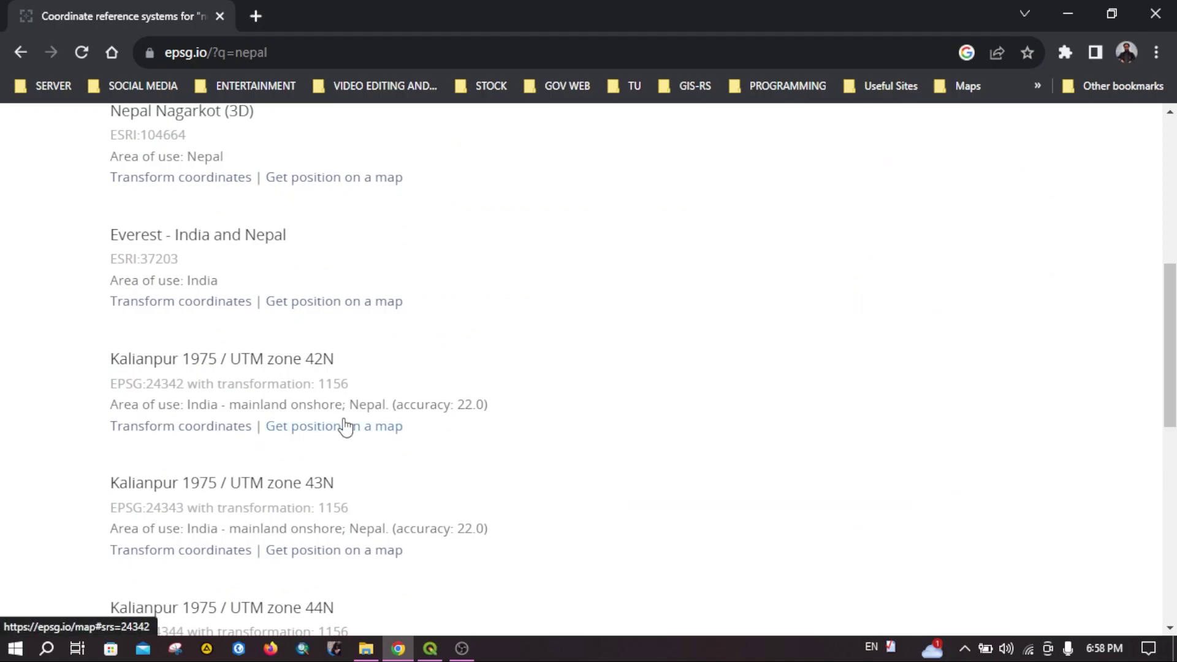
{"action": "scroll", "coordinate": [452, 428], "scroll_direction": "down", "scroll_amount": 3}
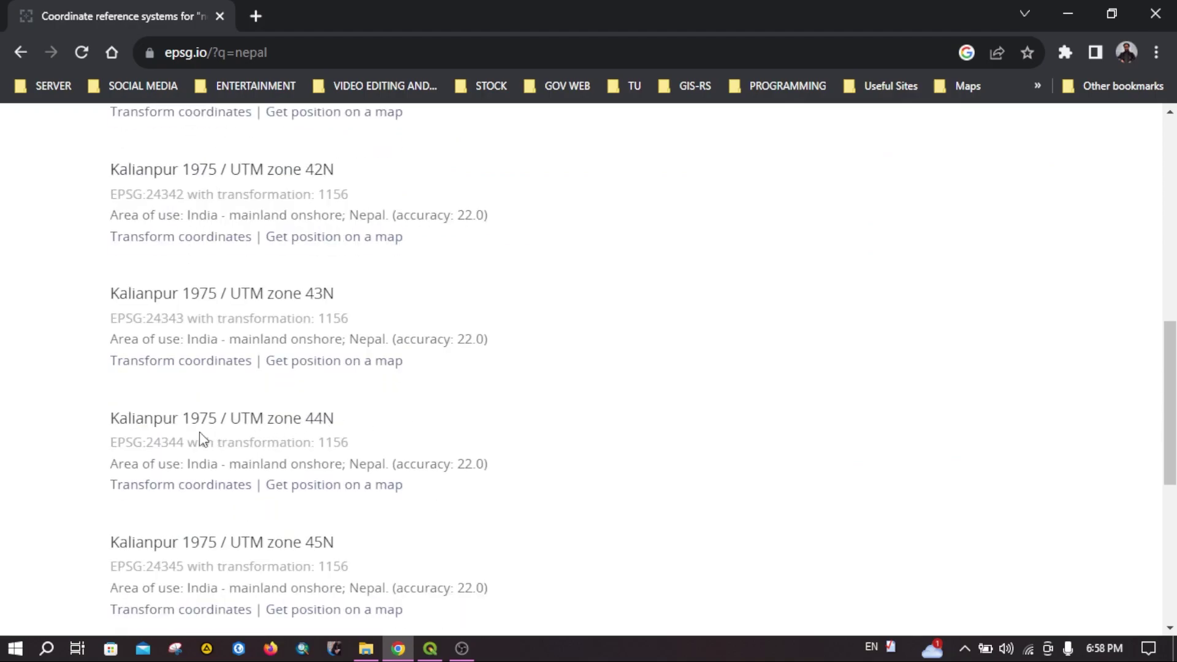
{"action": "scroll", "coordinate": [604, 421], "scroll_direction": "down", "scroll_amount": 7}
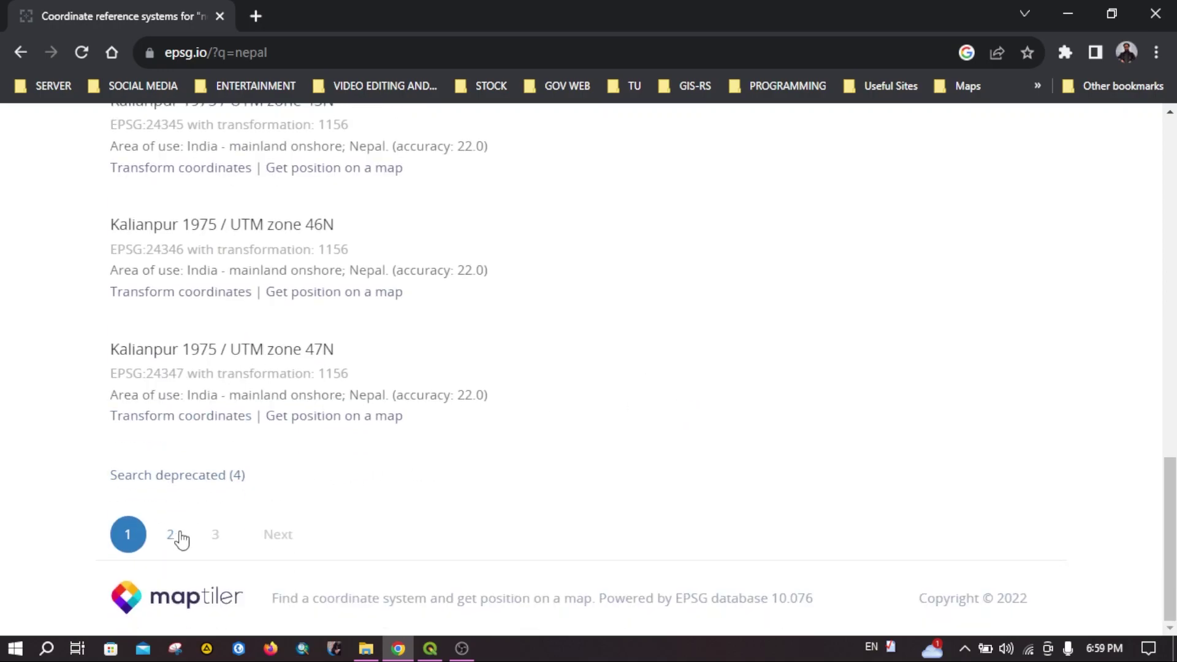
Step: Go to page 2 of the Nepal results and find WGS 84 / UTM zone 44N (EPSG:32644)
{"action": "left_click", "coordinate": [174, 542]}
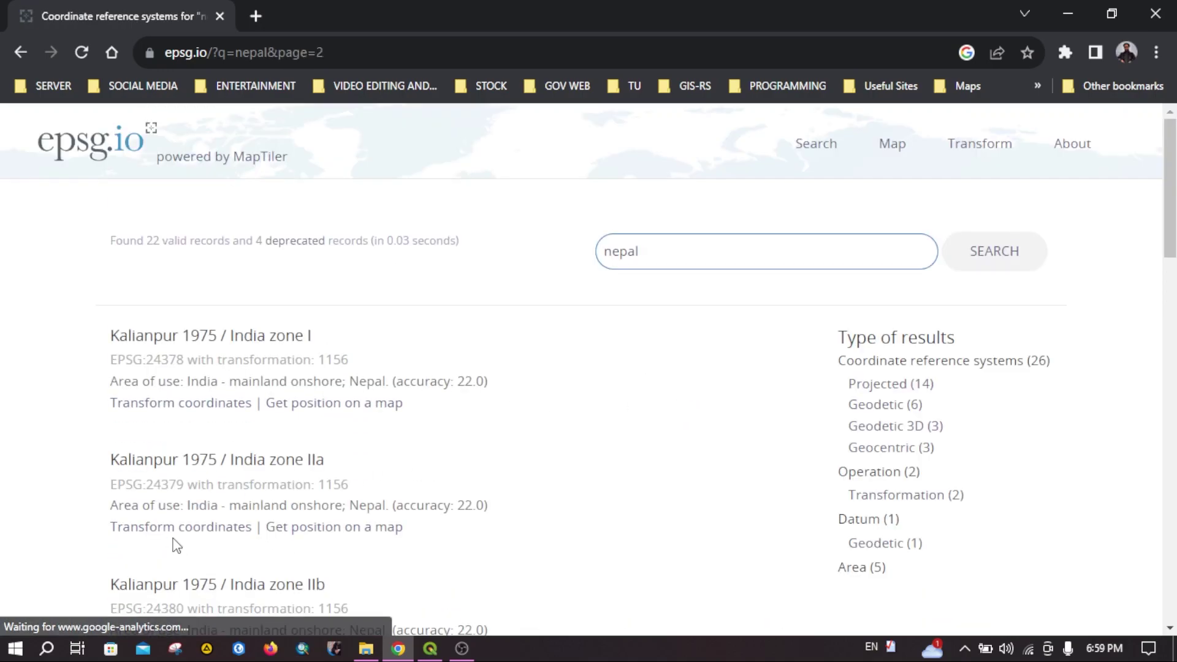
{"action": "scroll", "coordinate": [372, 490], "scroll_direction": "down", "scroll_amount": 8}
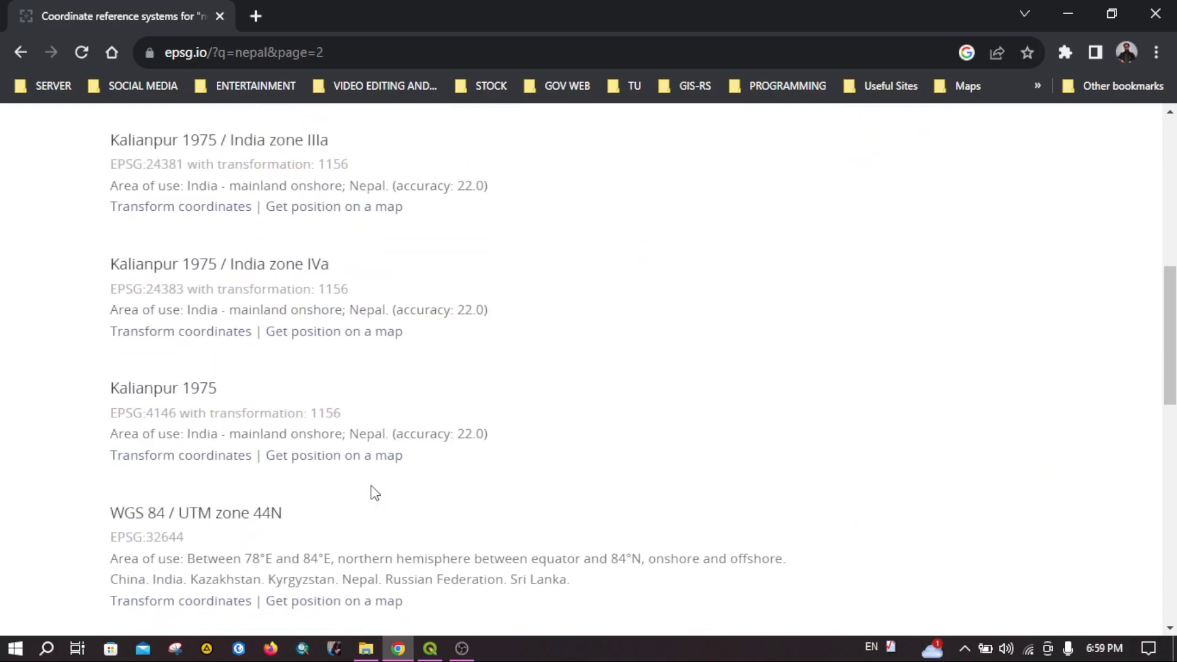
{"action": "scroll", "coordinate": [374, 492], "scroll_direction": "down", "scroll_amount": 5}
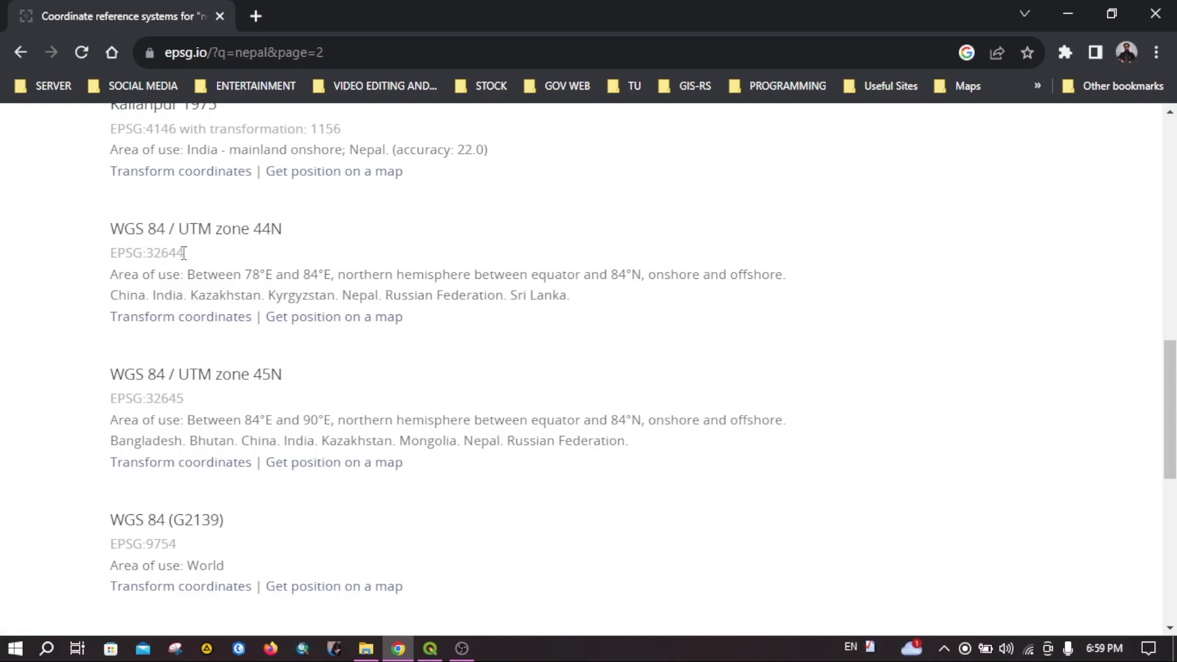
{"action": "left_click_drag", "start_coordinate": [190, 253], "coordinate": [103, 263]}
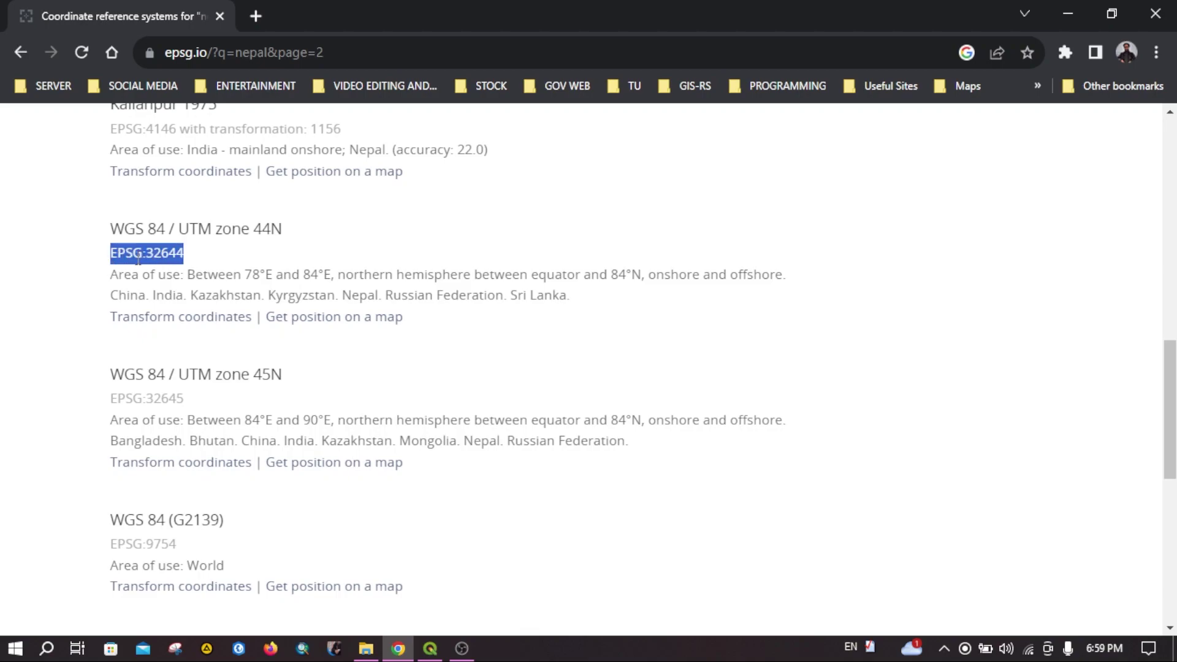
{"action": "left_click", "coordinate": [217, 259]}
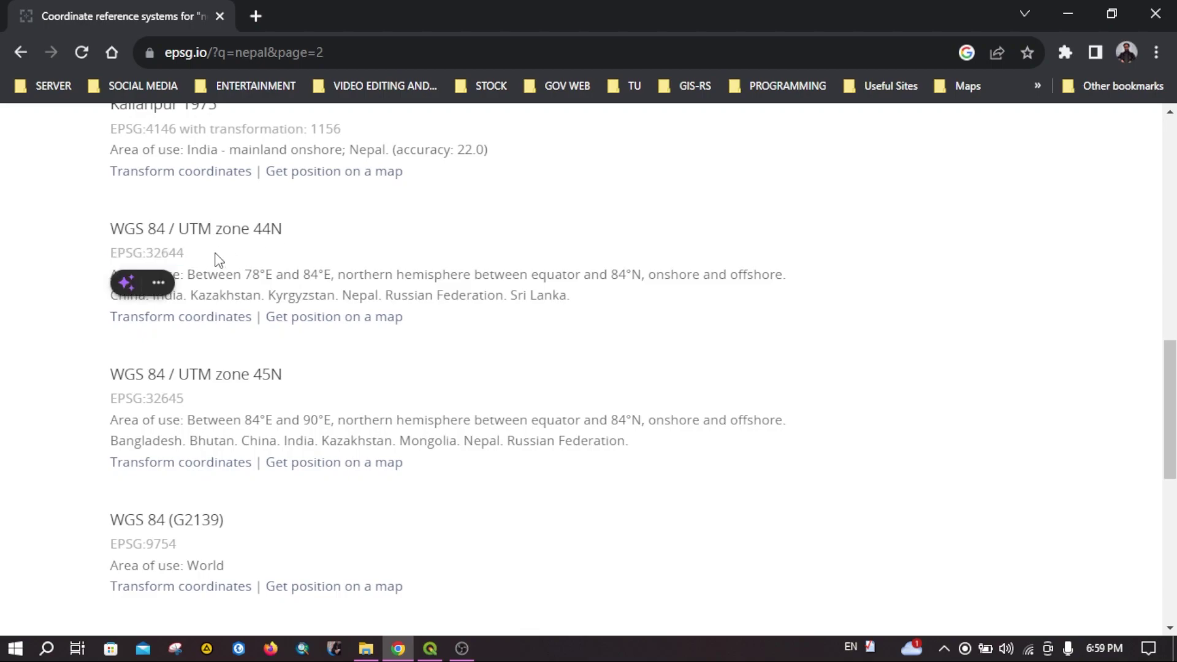
{"action": "scroll", "coordinate": [435, 287], "scroll_direction": "up", "scroll_amount": 1}
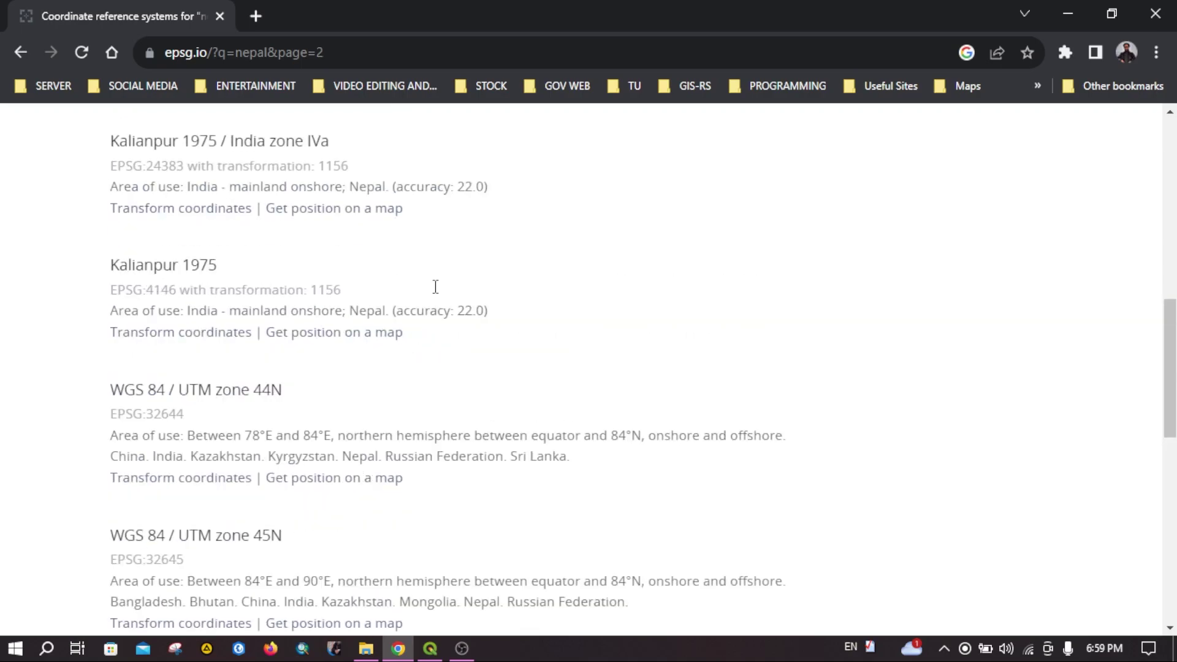
{"action": "scroll", "coordinate": [436, 287], "scroll_direction": "up", "scroll_amount": 13}
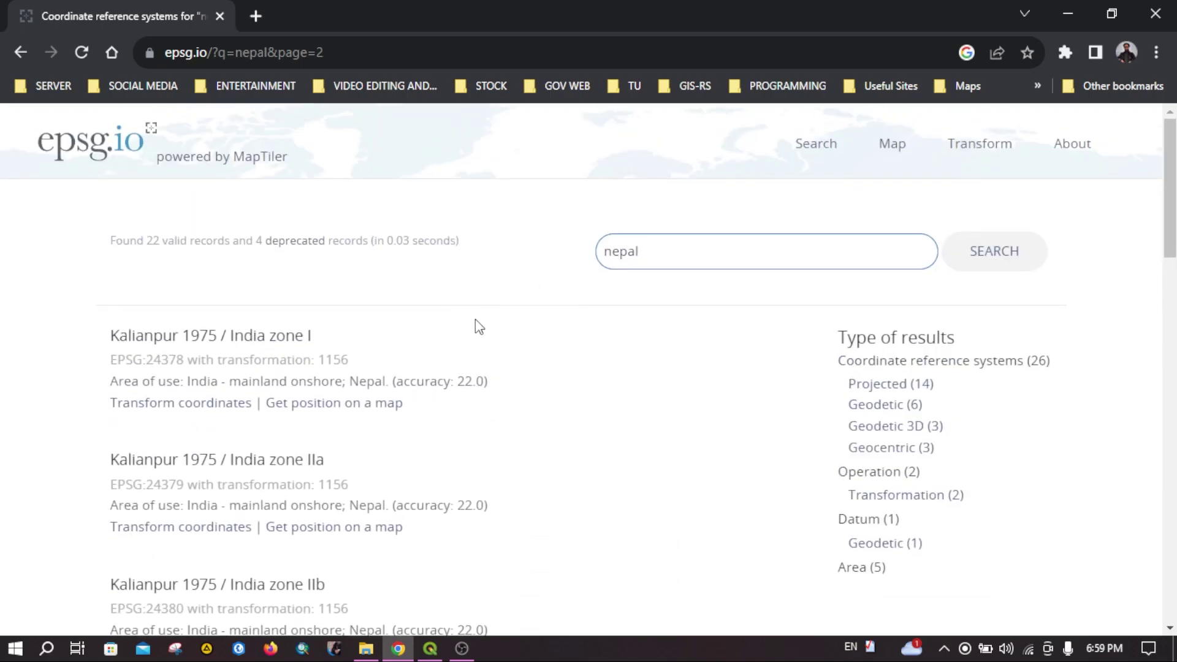
{"action": "scroll", "coordinate": [479, 326], "scroll_direction": "down", "scroll_amount": 5}
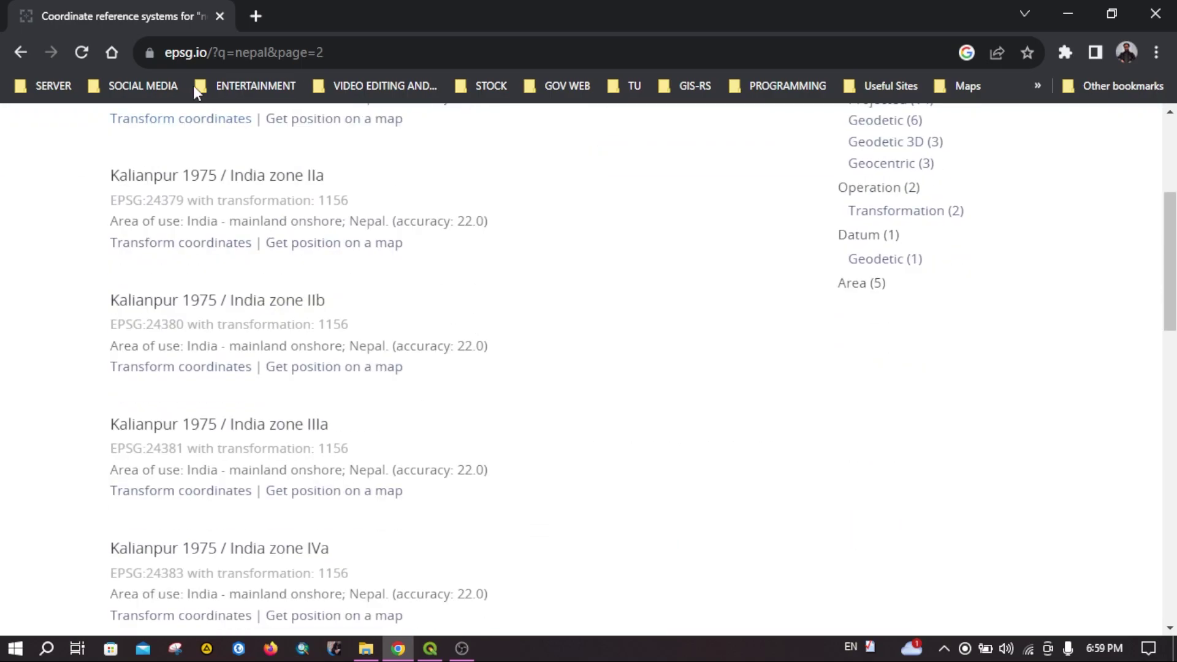
{"action": "scroll", "coordinate": [499, 428], "scroll_direction": "down", "scroll_amount": 6}
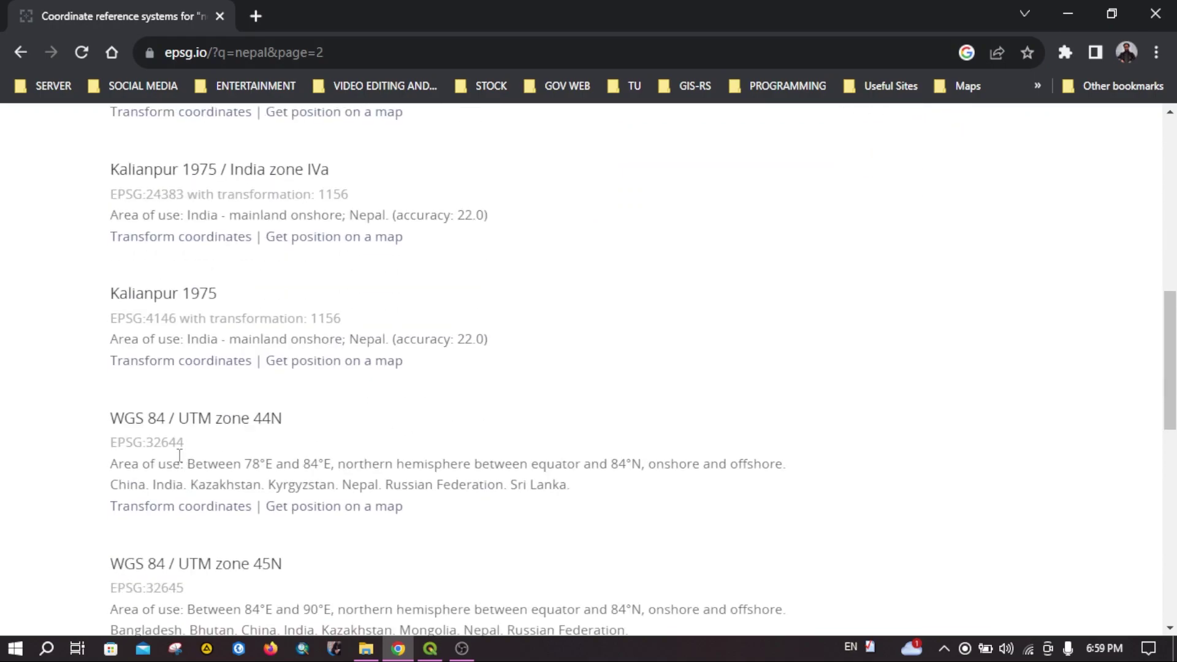
Step: Open the WGS 84 / UTM zone 44N (EPSG:32644) page and scroll to its OGC WKT export
{"action": "left_click", "coordinate": [176, 420]}
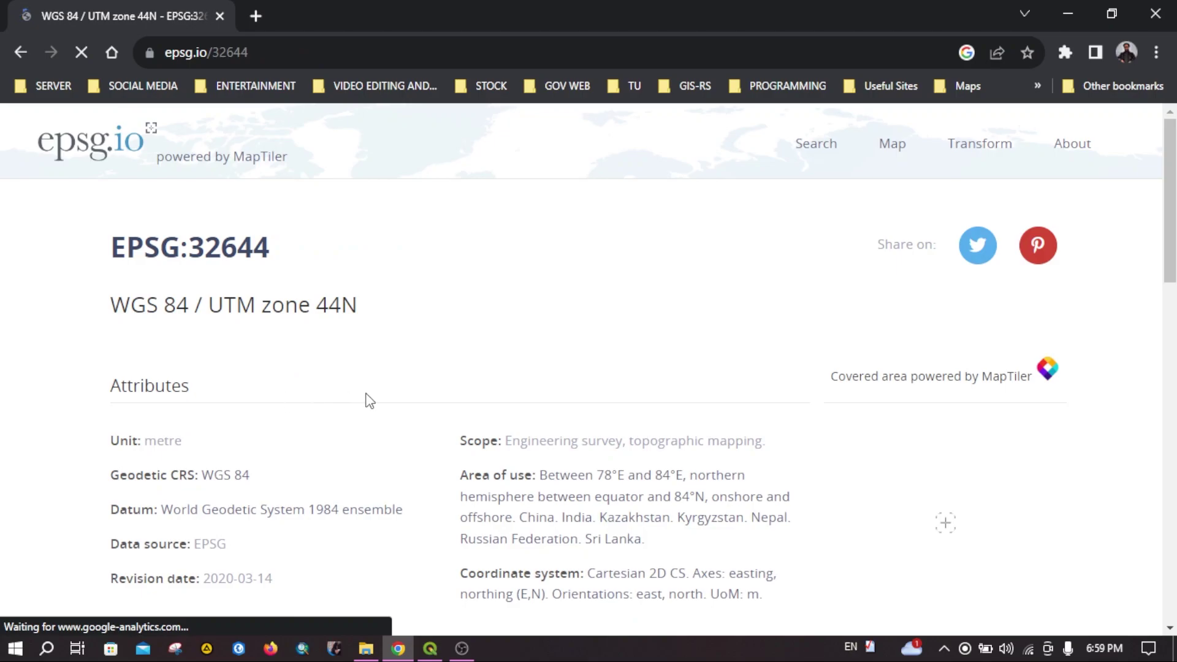
{"action": "scroll", "coordinate": [368, 399], "scroll_direction": "down", "scroll_amount": 3}
{"action": "scroll", "coordinate": [422, 398], "scroll_direction": "down", "scroll_amount": 5}
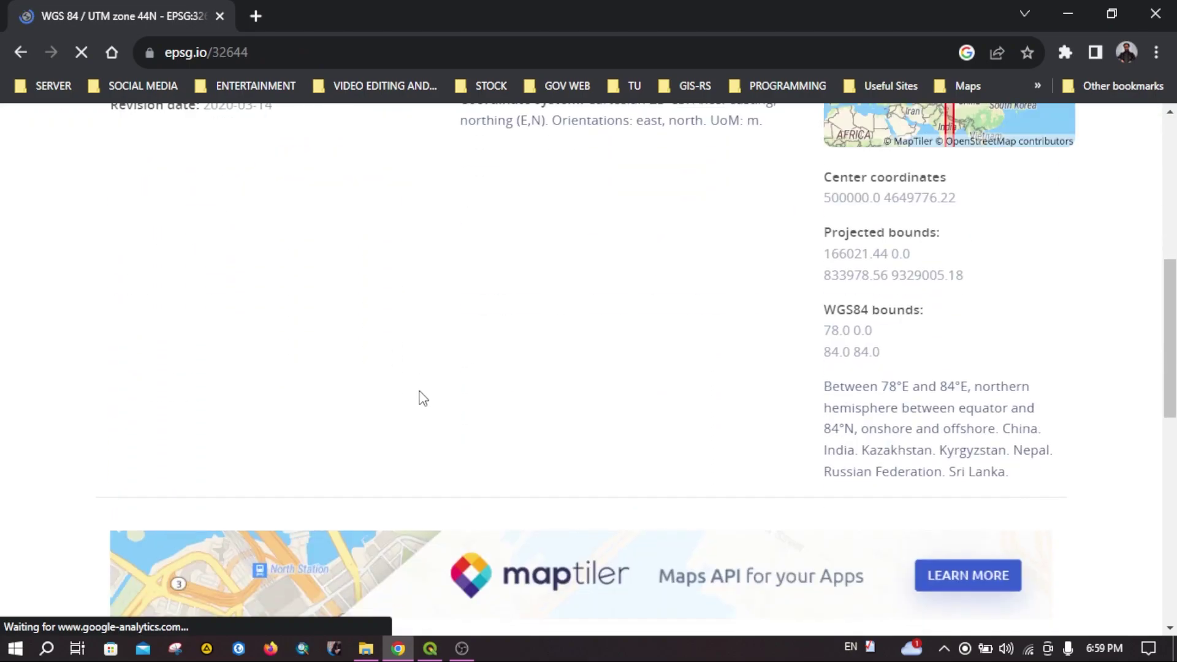
{"action": "scroll", "coordinate": [421, 399], "scroll_direction": "down", "scroll_amount": 10}
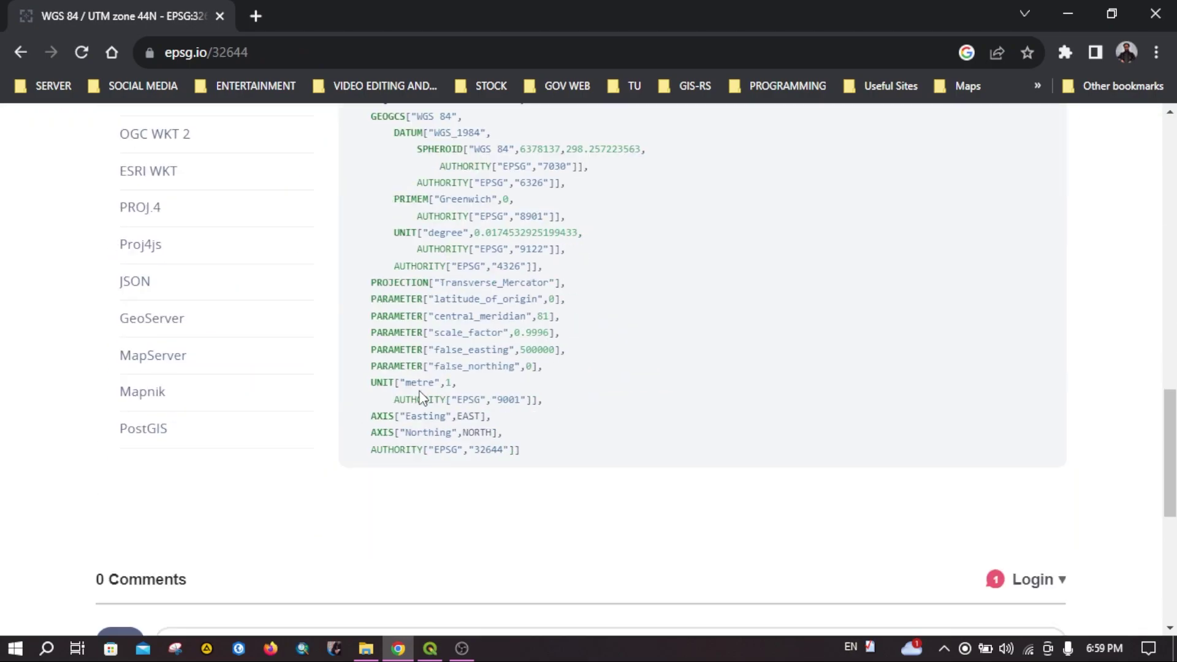
{"action": "scroll", "coordinate": [417, 401], "scroll_direction": "up", "scroll_amount": 5}
{"action": "scroll", "coordinate": [386, 388], "scroll_direction": "up", "scroll_amount": 15}
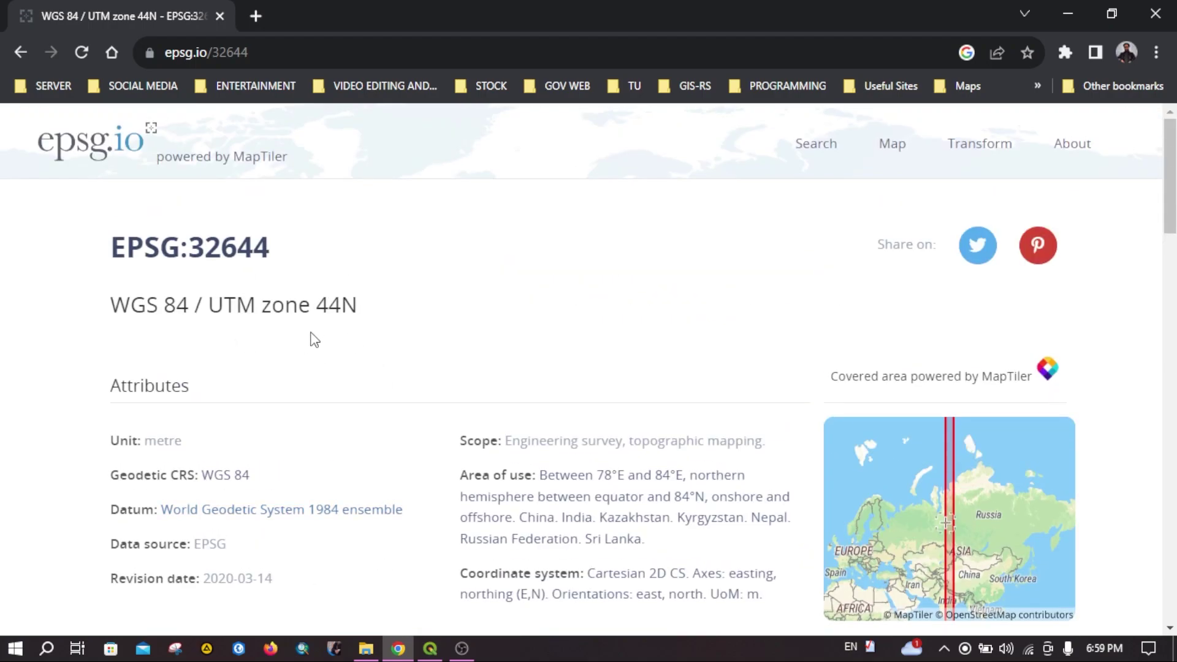
{"action": "scroll", "coordinate": [315, 339], "scroll_direction": "down", "scroll_amount": 12}
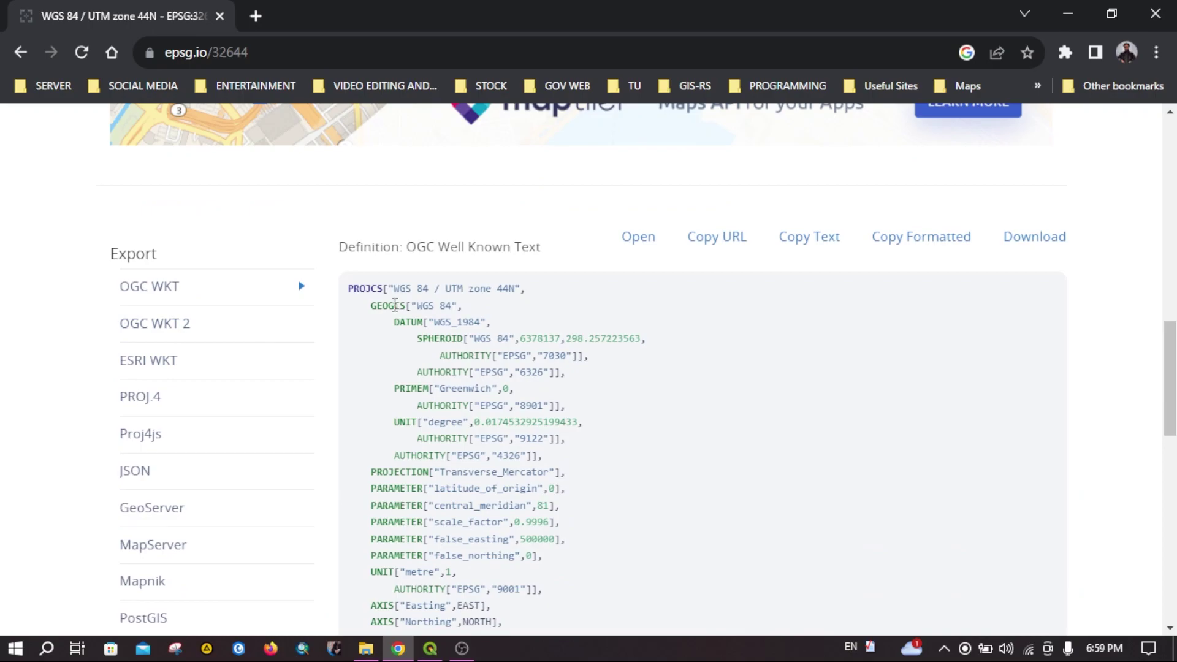
{"action": "scroll", "coordinate": [434, 302], "scroll_direction": "down", "scroll_amount": 2}
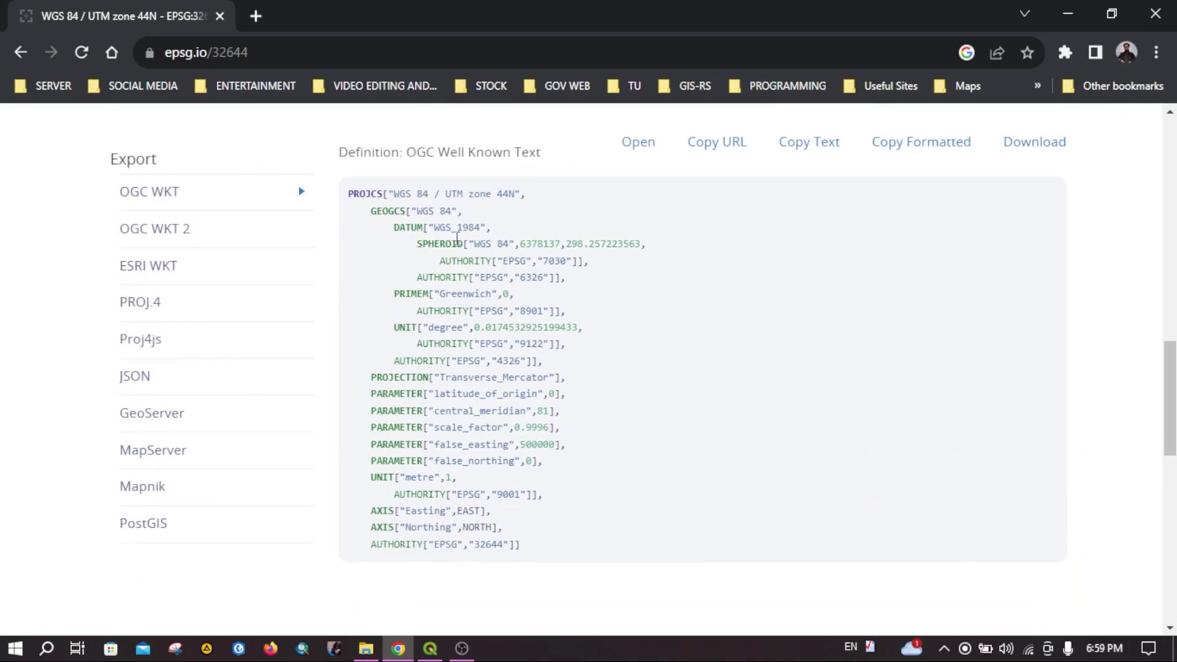
Step: Highlight the spheroid, Transverse_Mercator and 0.9996 scale factor in the WKT, then show JSON
{"action": "left_click_drag", "start_coordinate": [419, 245], "coordinate": [628, 245]}
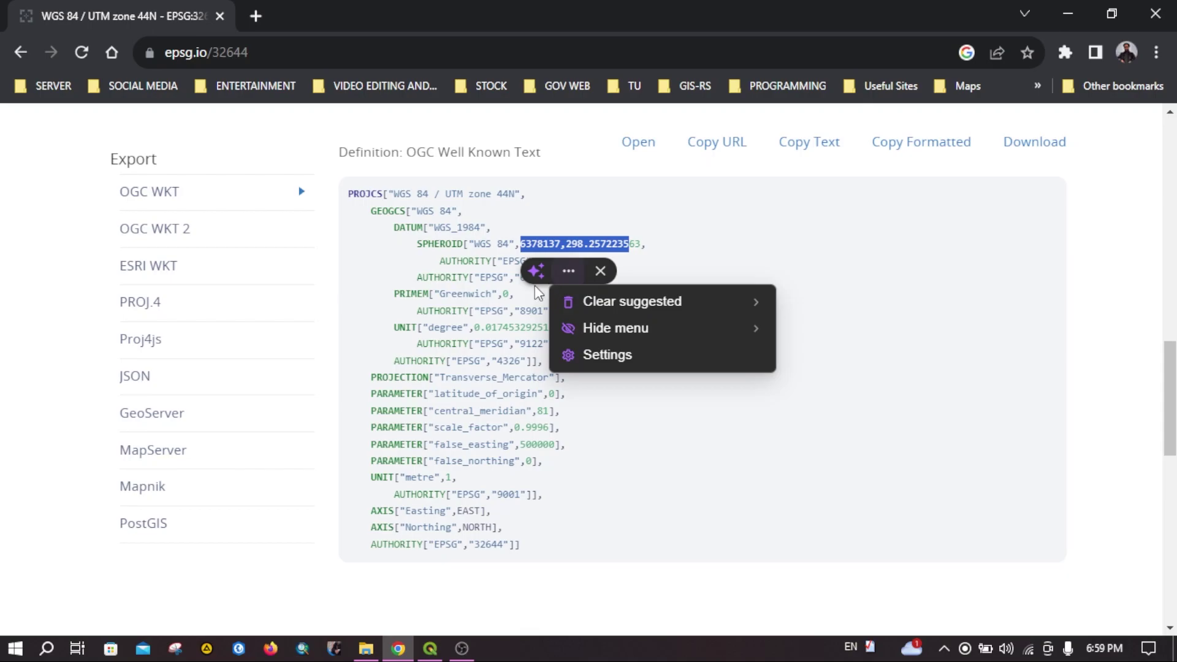
{"action": "left_click", "coordinate": [452, 299]}
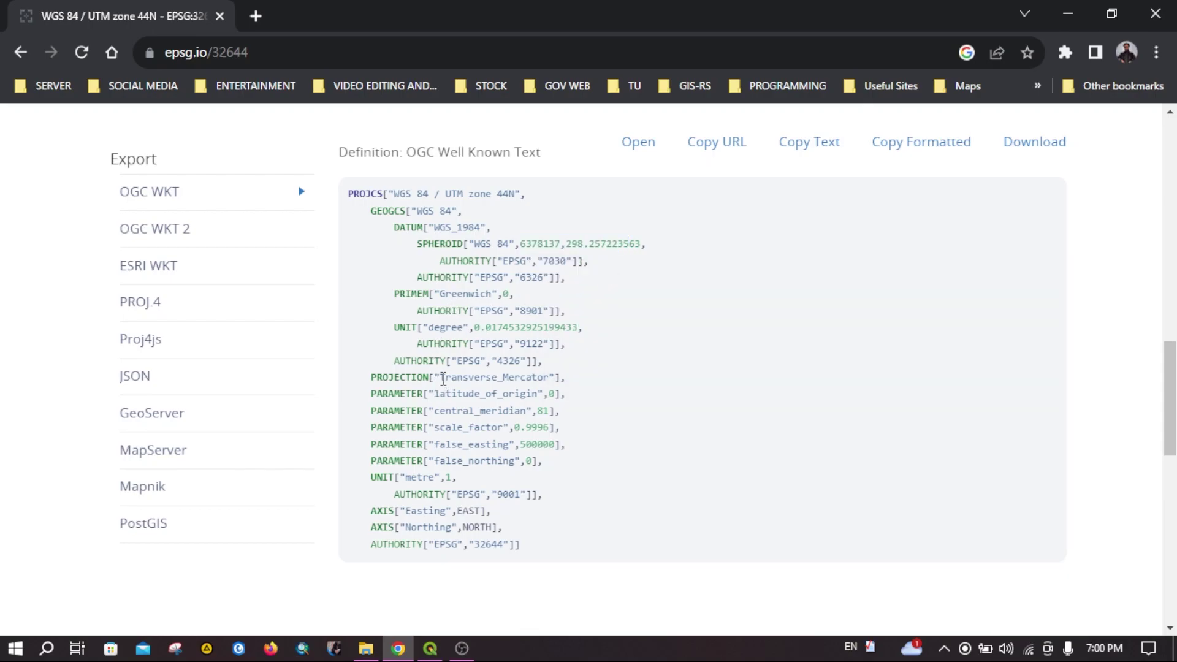
{"action": "left_click_drag", "start_coordinate": [442, 378], "coordinate": [551, 378]}
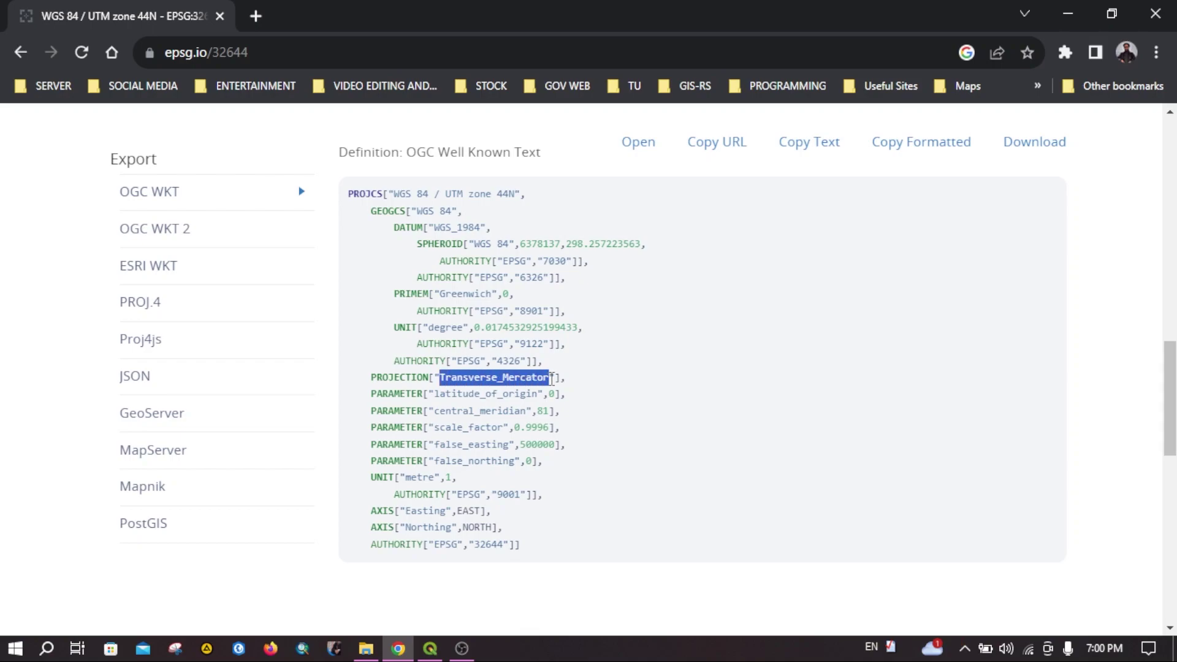
{"action": "left_click", "coordinate": [543, 425]}
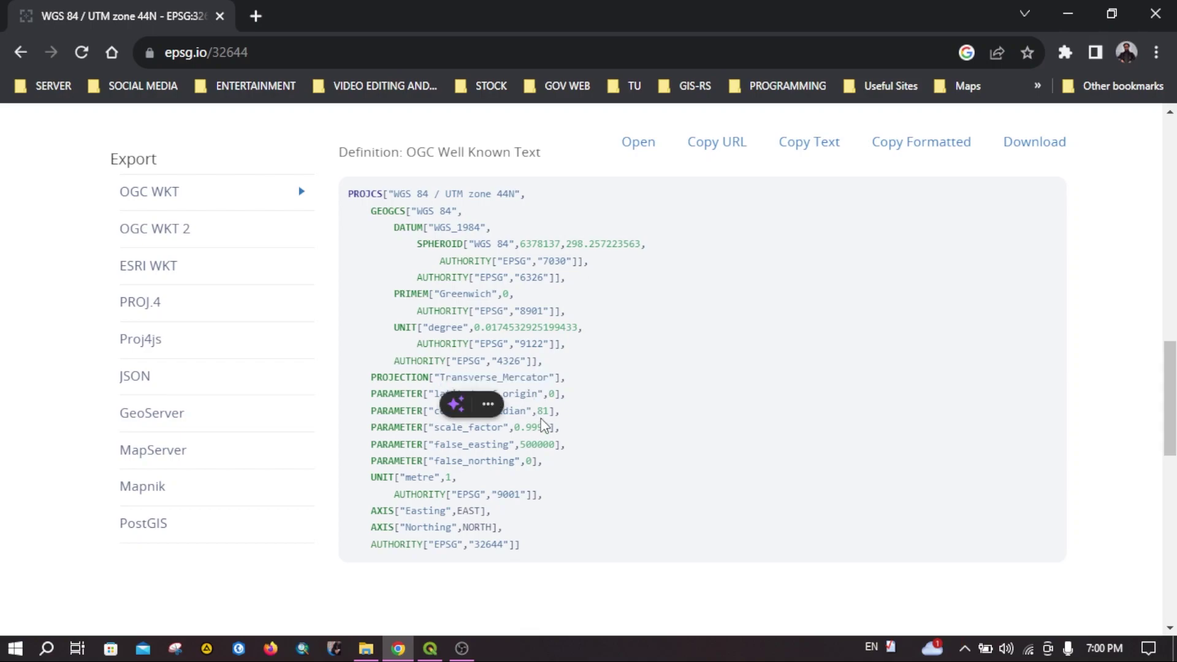
{"action": "left_click_drag", "start_coordinate": [520, 428], "coordinate": [543, 427]}
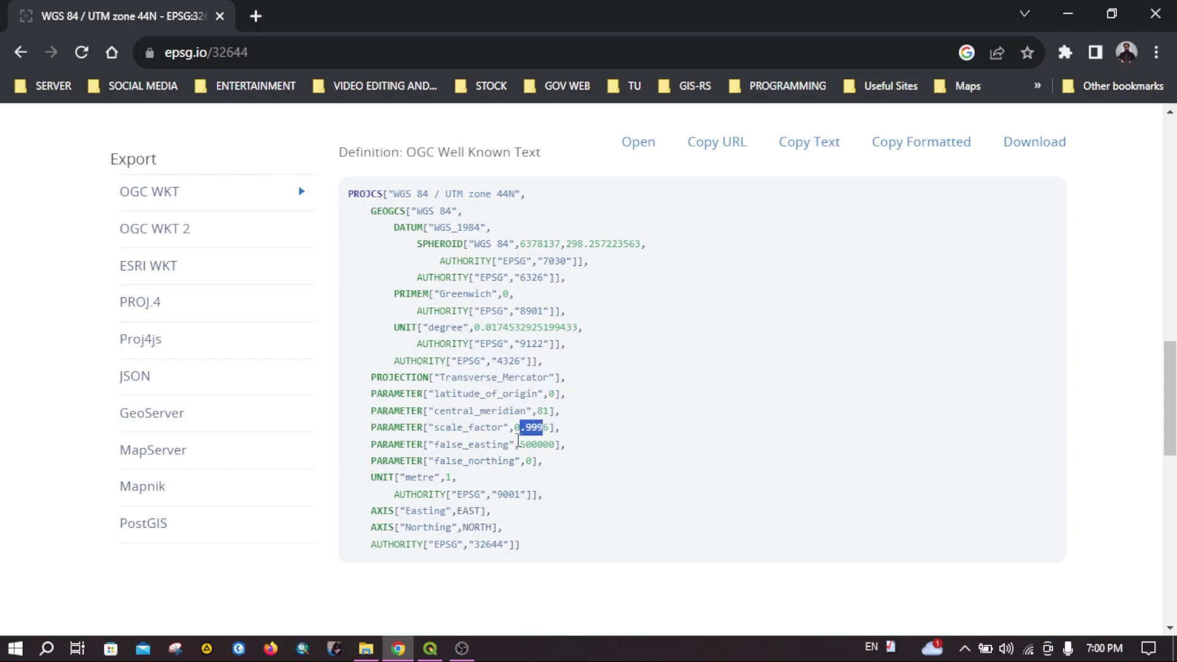
{"action": "scroll", "coordinate": [176, 341], "scroll_direction": "up", "scroll_amount": 1}
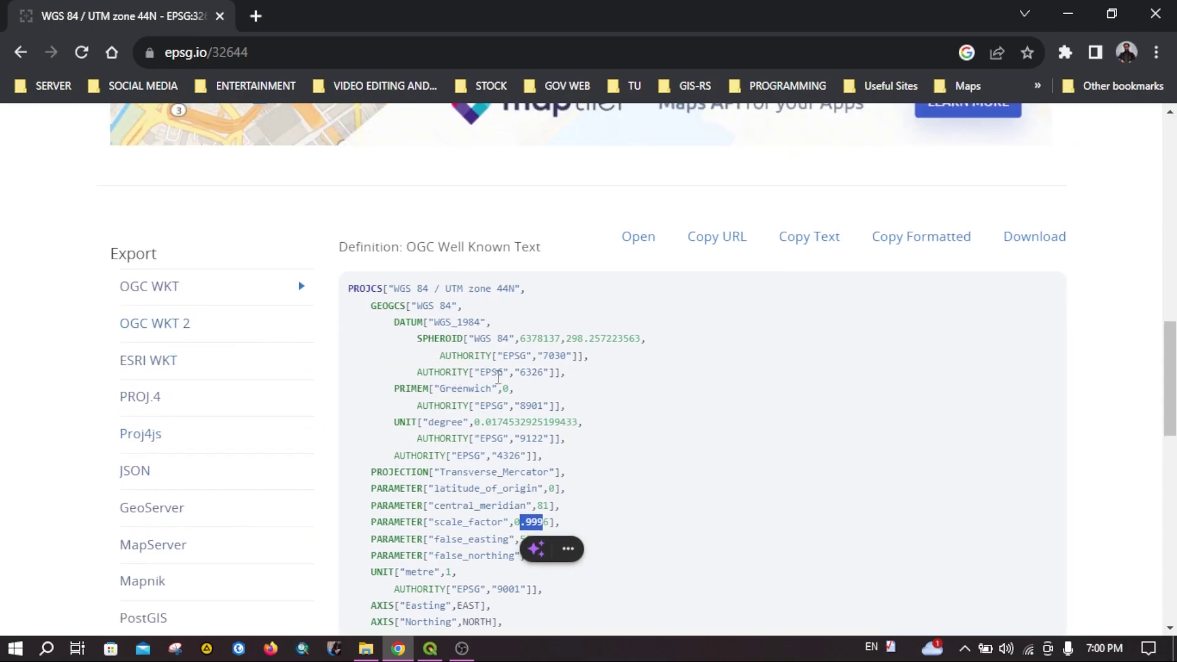
{"action": "scroll", "coordinate": [480, 374], "scroll_direction": "down", "scroll_amount": 1}
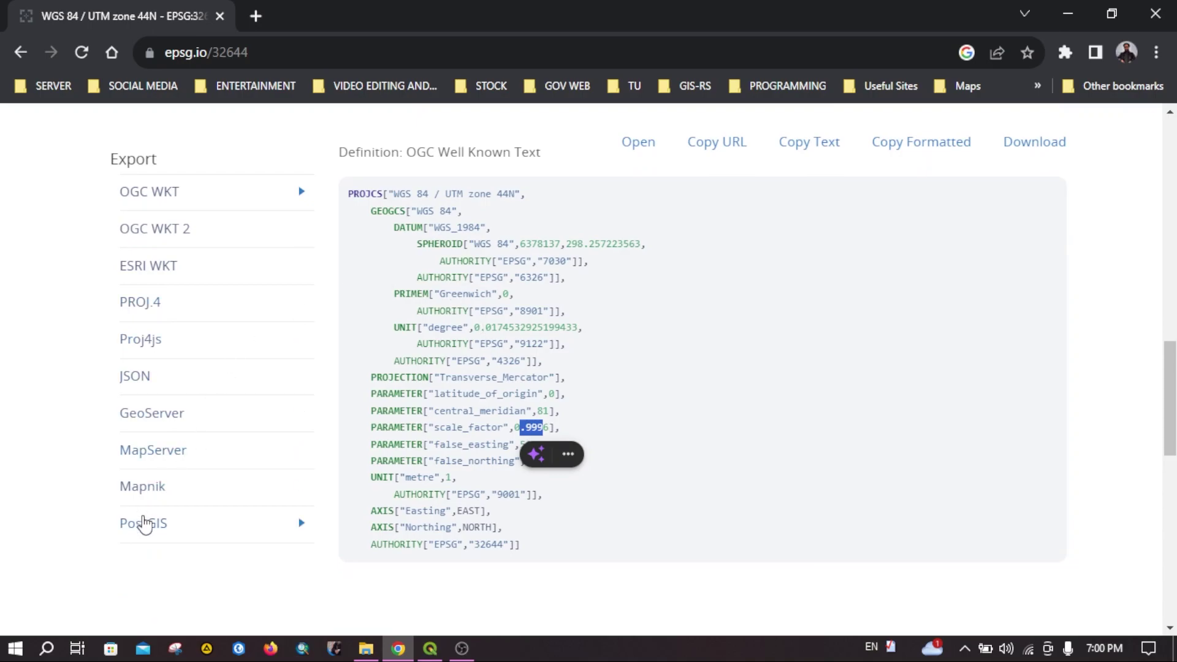
{"action": "left_click", "coordinate": [136, 382]}
{"action": "scroll", "coordinate": [592, 382], "scroll_direction": "down", "scroll_amount": 2}
{"action": "scroll", "coordinate": [592, 381], "scroll_direction": "down", "scroll_amount": 12}
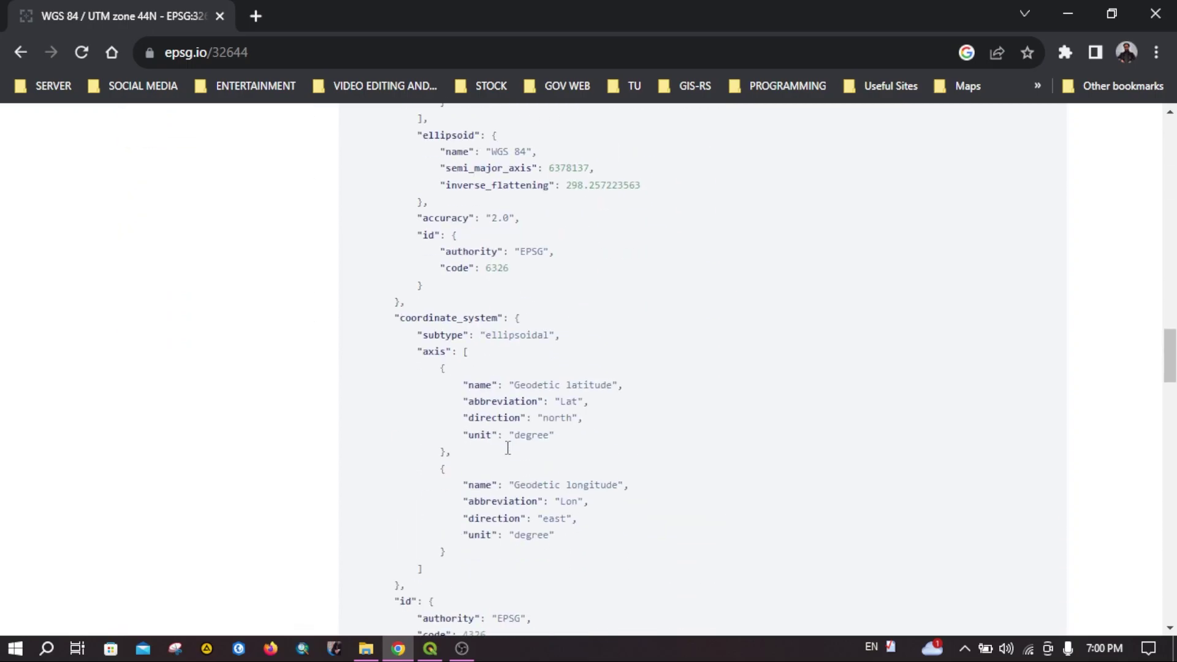
{"action": "scroll", "coordinate": [507, 448], "scroll_direction": "down", "scroll_amount": 15}
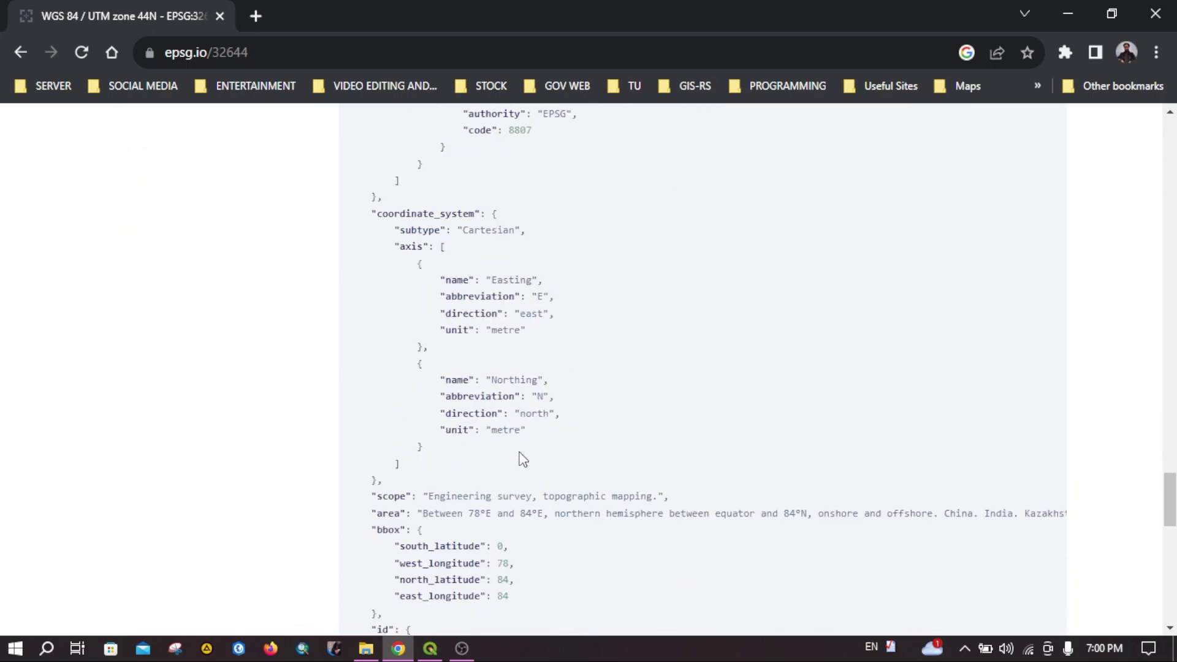
{"action": "scroll", "coordinate": [520, 451], "scroll_direction": "down", "scroll_amount": 5}
{"action": "scroll", "coordinate": [520, 451], "scroll_direction": "up", "scroll_amount": 20}
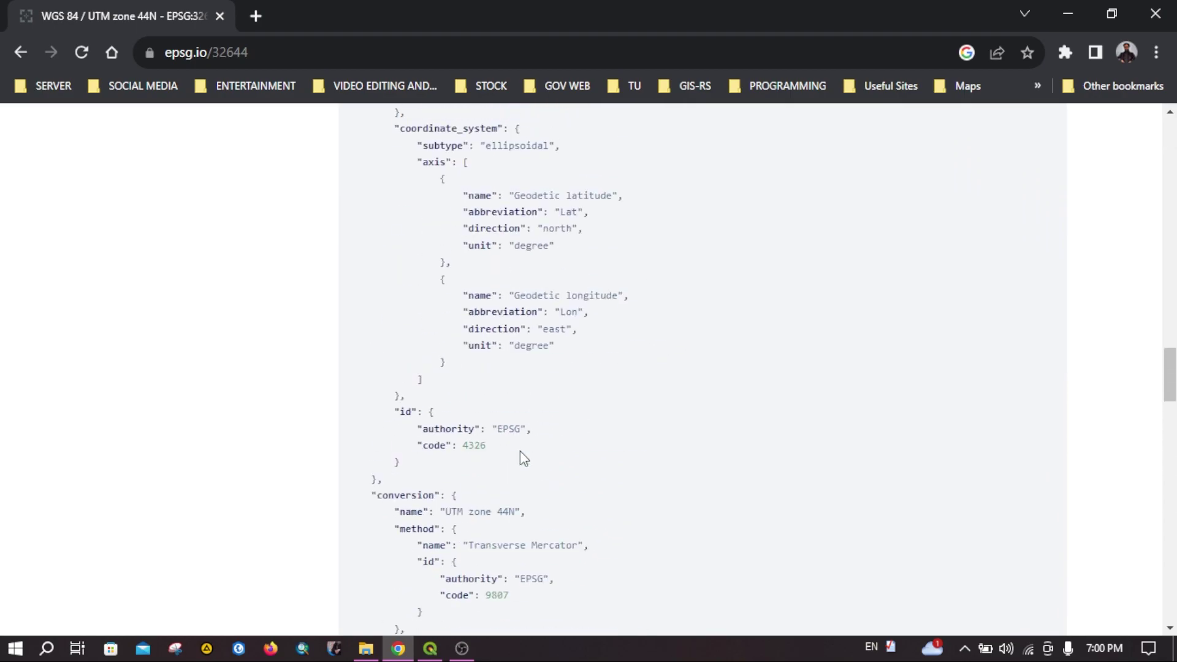
{"action": "scroll", "coordinate": [520, 451], "scroll_direction": "up", "scroll_amount": 10}
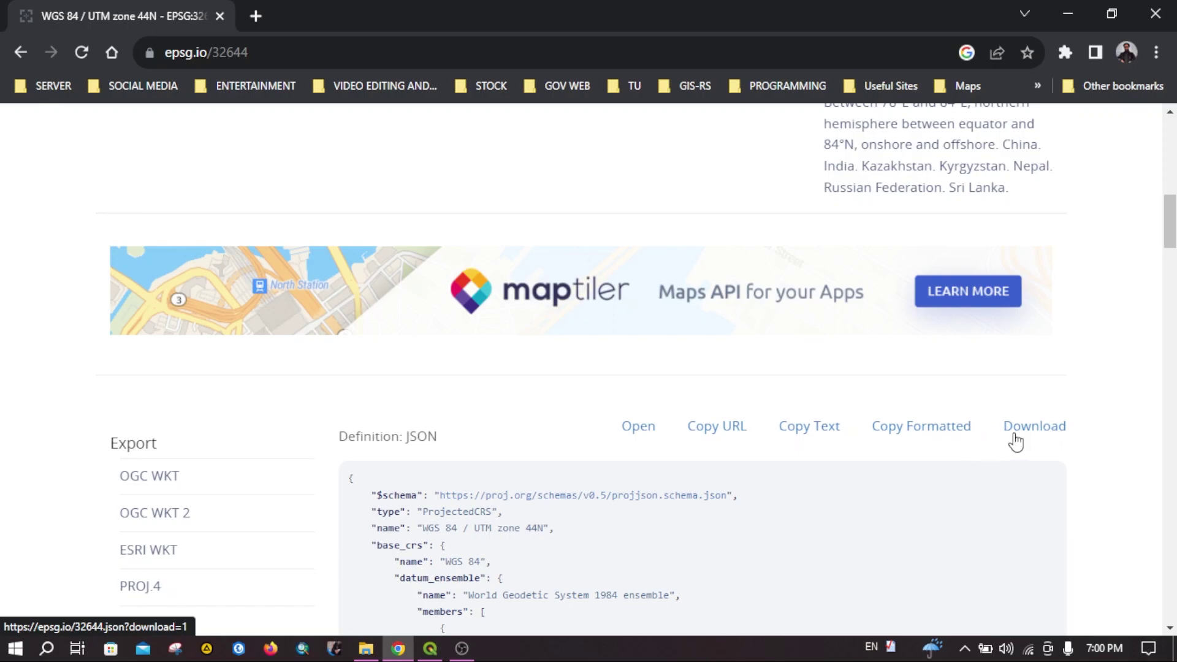
{"action": "scroll", "coordinate": [525, 439], "scroll_direction": "up", "scroll_amount": 10}
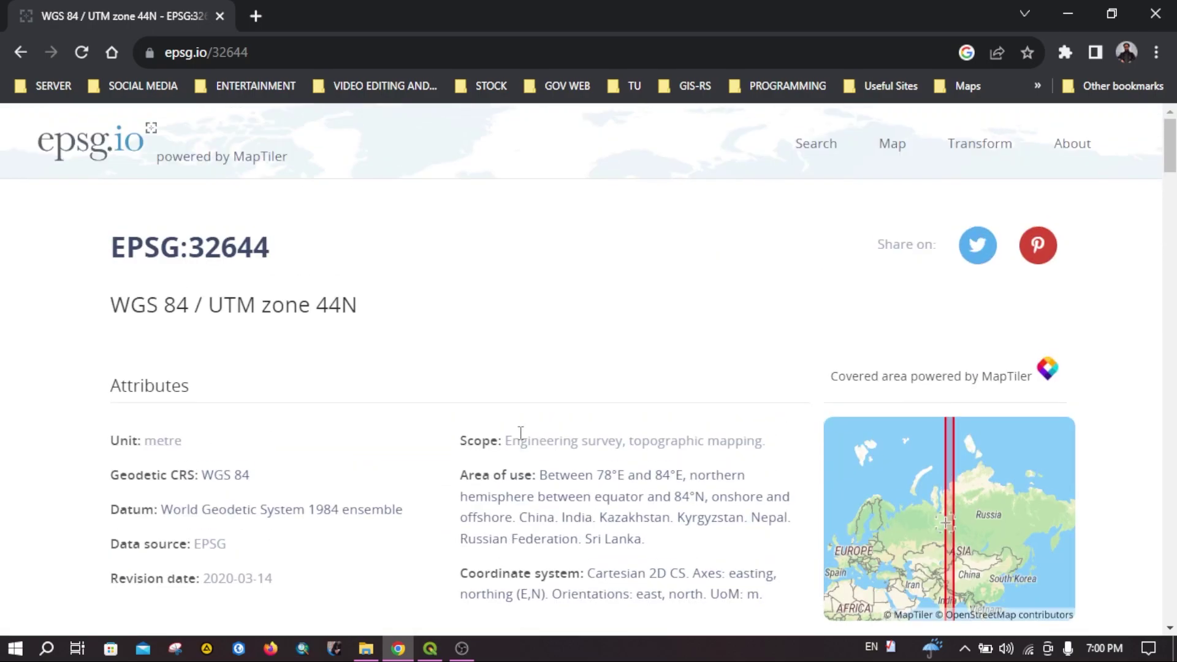
Step: Filter the CRS list for 32644, select WGS 84 / UTM zone 44N, and apply it to the project
{"action": "left_click", "coordinate": [432, 655]}
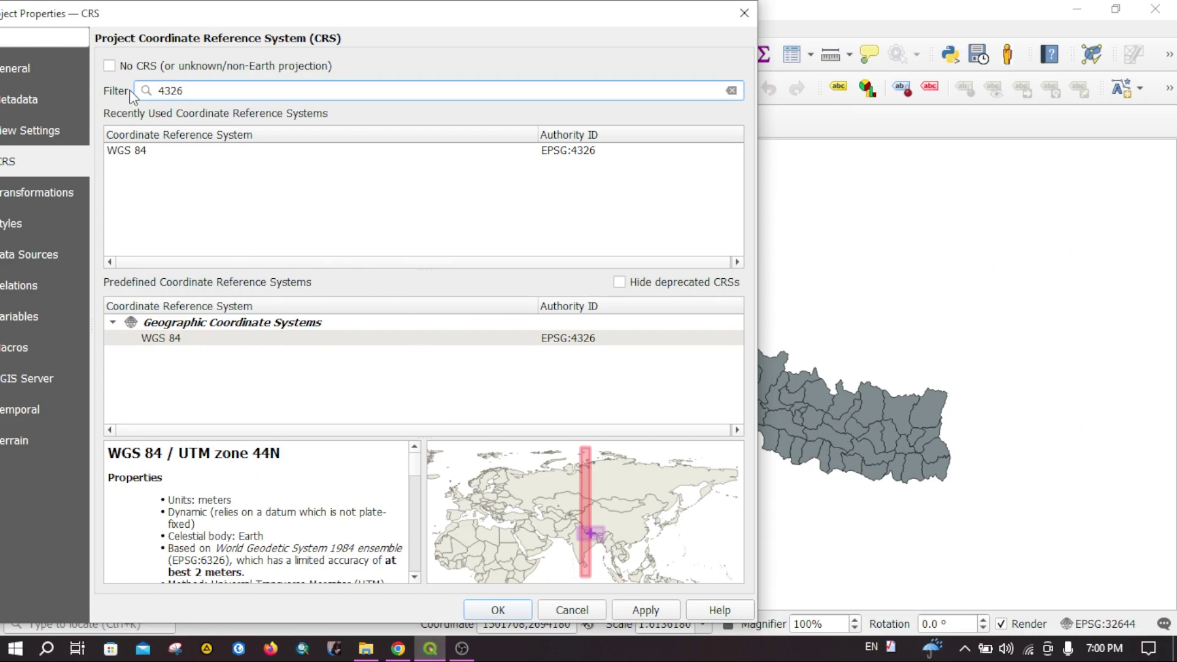
{"action": "left_click", "coordinate": [399, 648]}
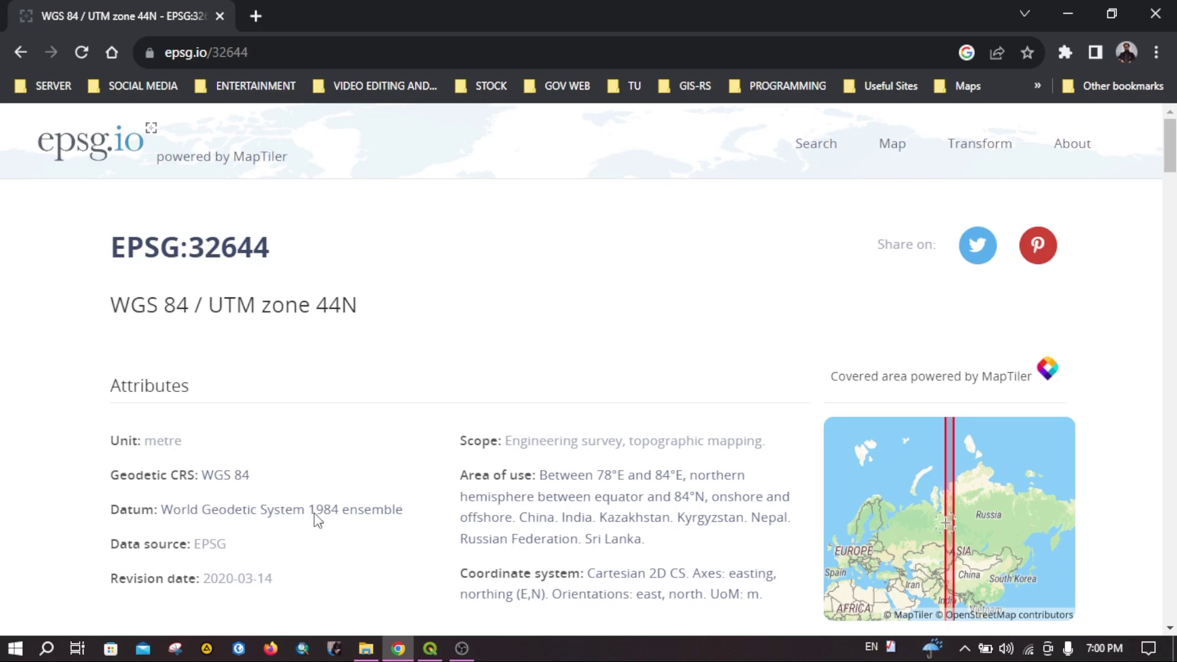
{"action": "left_click", "coordinate": [431, 650]}
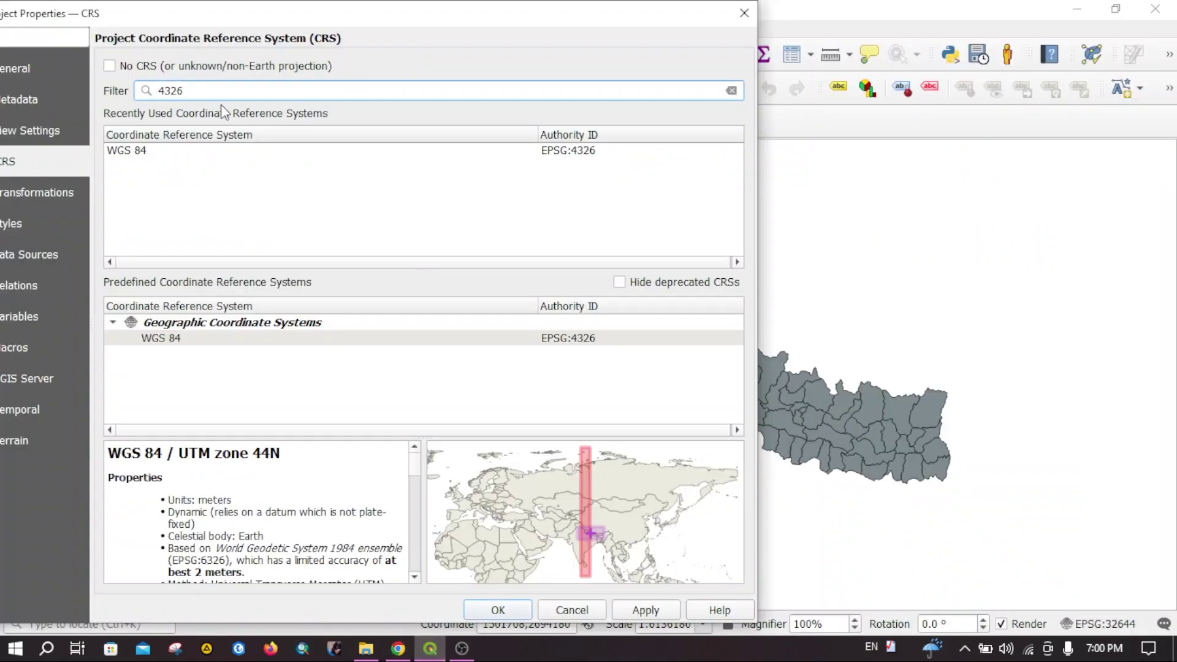
{"action": "left_click_drag", "start_coordinate": [211, 91], "coordinate": [85, 98]}
{"action": "type", "text": "32644"}
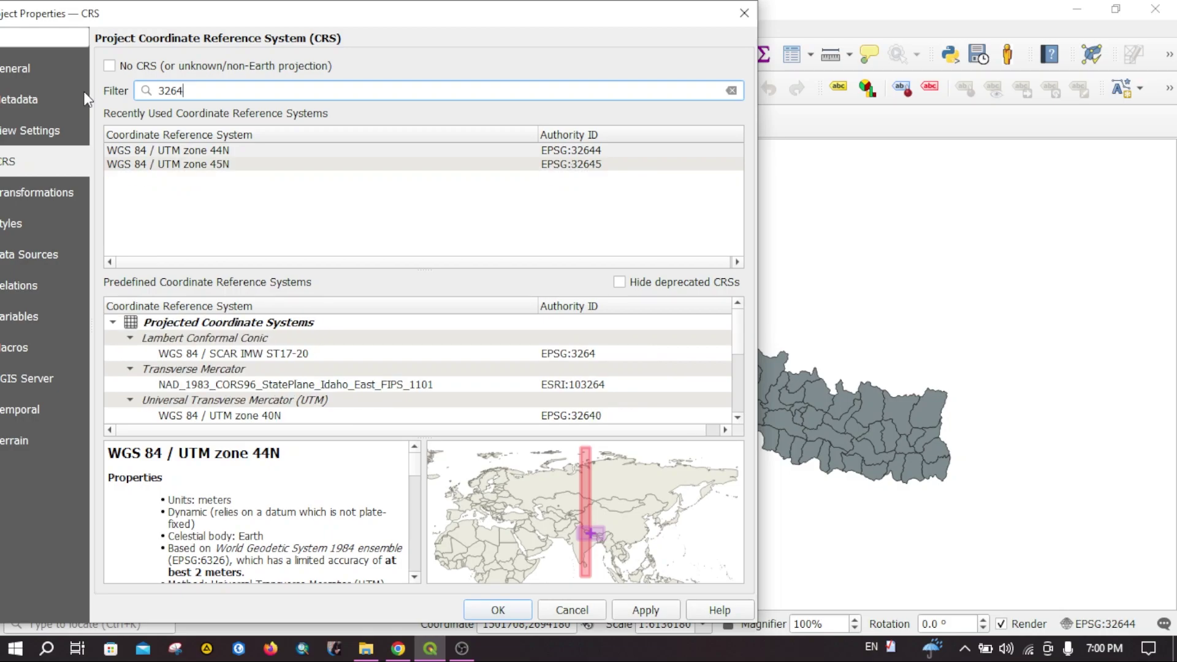
{"action": "left_click", "coordinate": [161, 152]}
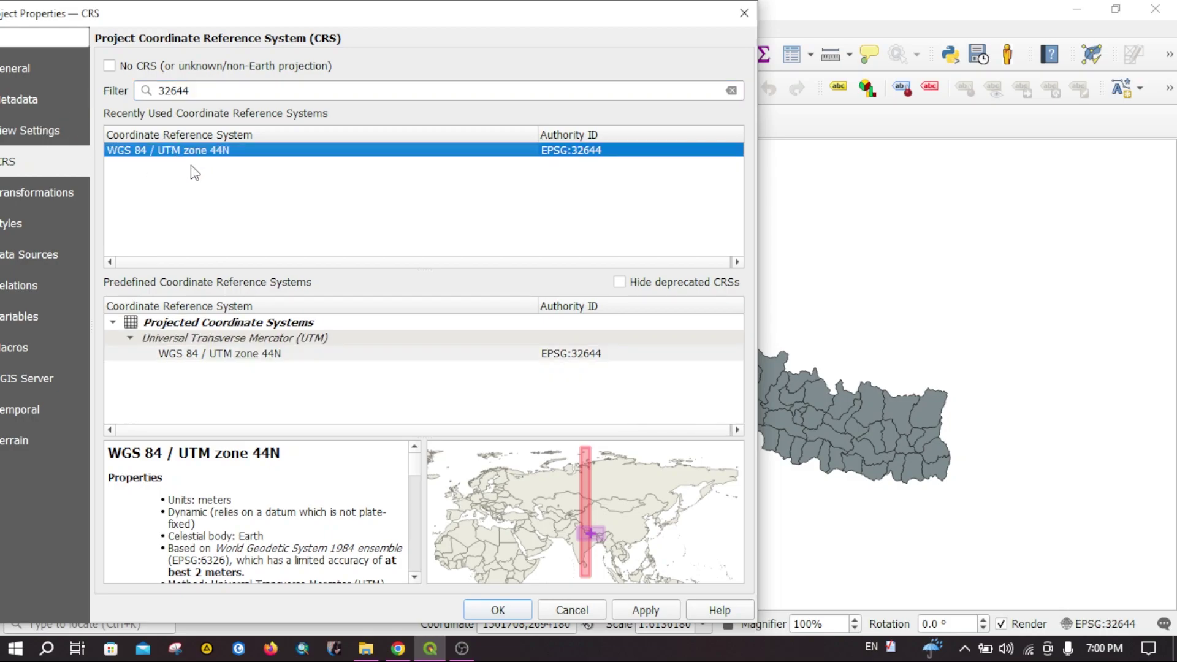
{"action": "scroll", "coordinate": [263, 494], "scroll_direction": "down", "scroll_amount": 3}
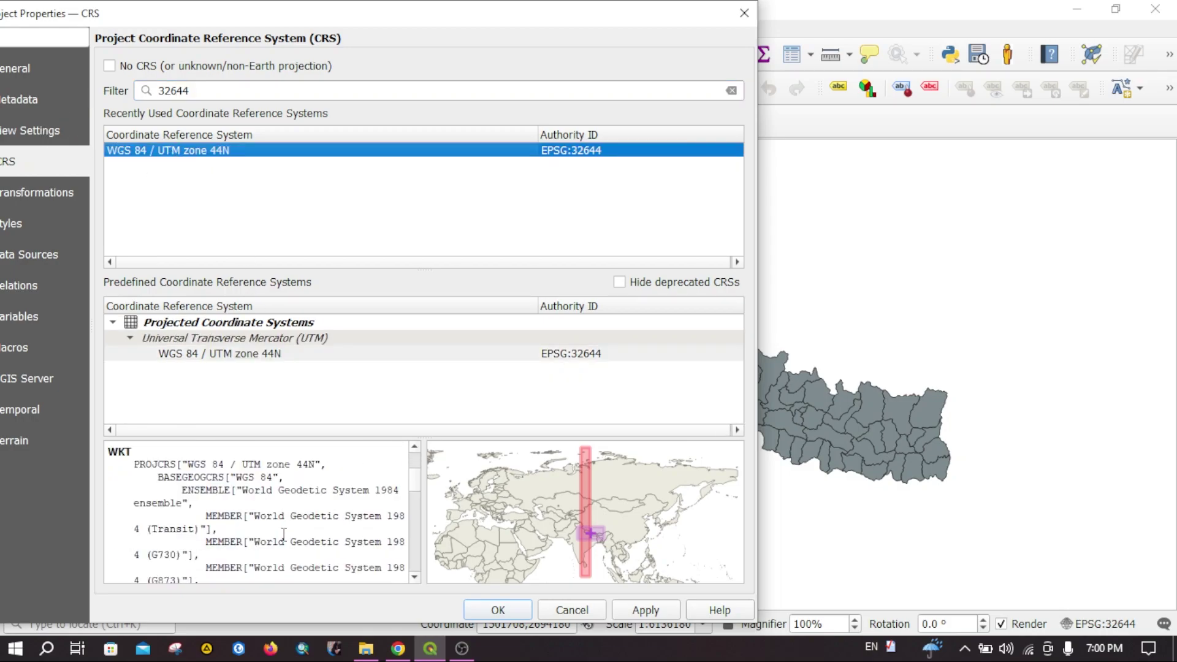
{"action": "scroll", "coordinate": [270, 533], "scroll_direction": "up", "scroll_amount": 3}
{"action": "left_click", "coordinate": [643, 609]}
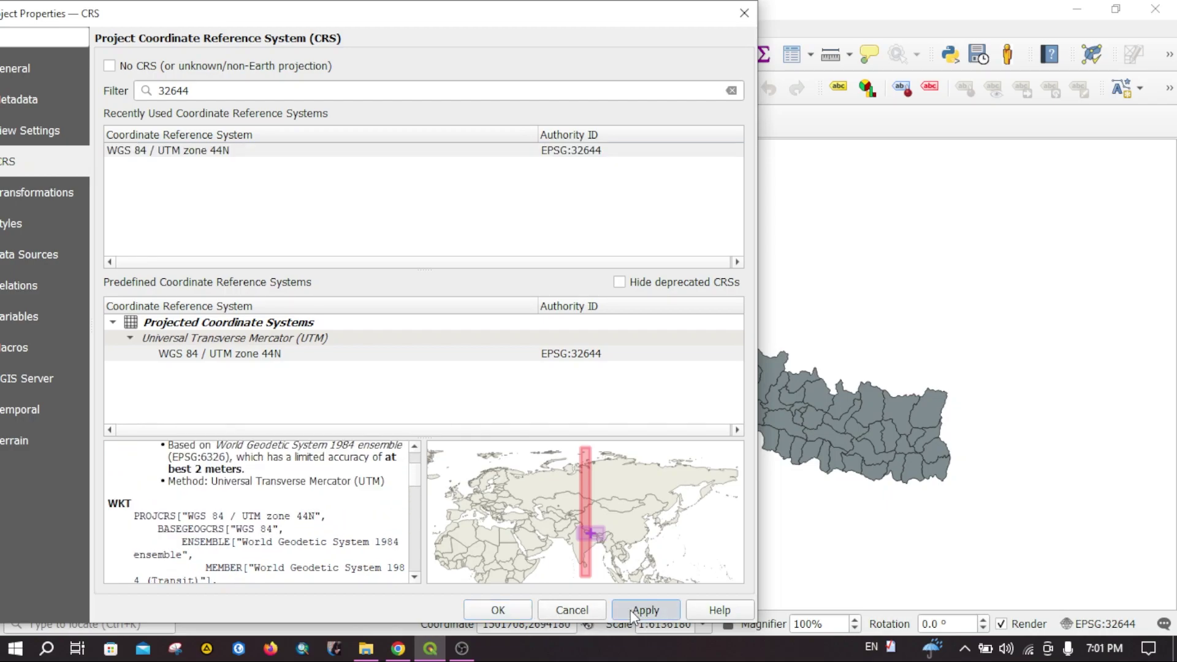
{"action": "left_click", "coordinate": [494, 611]}
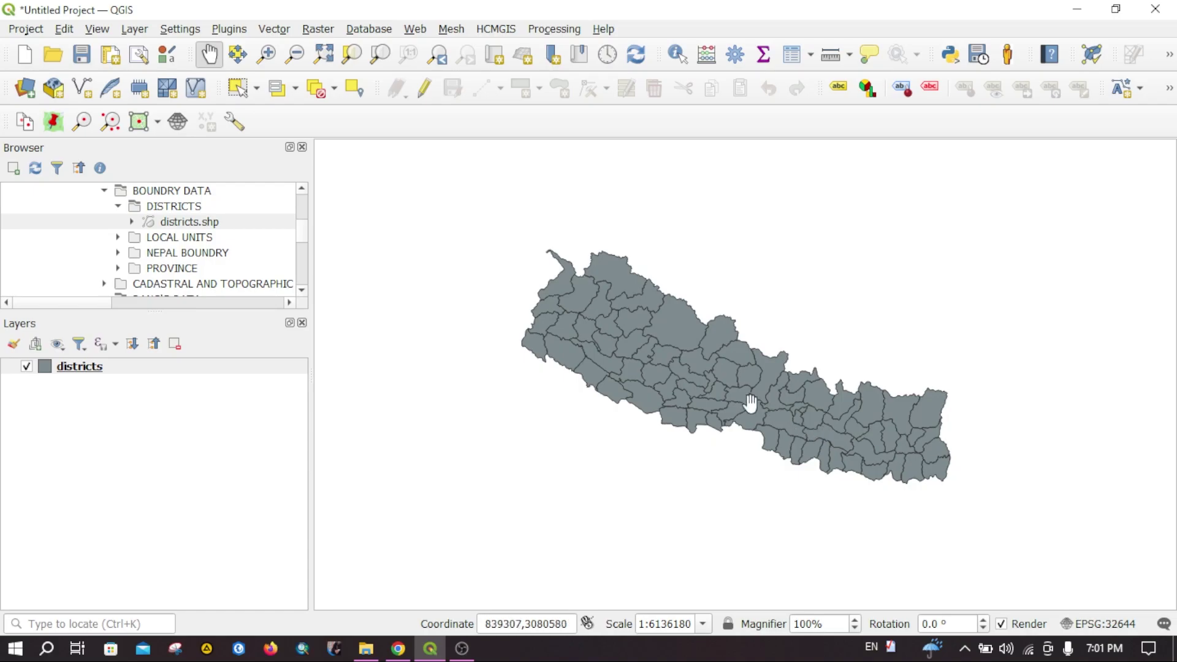
{"action": "scroll", "coordinate": [693, 383], "scroll_direction": "up", "scroll_amount": 1}
{"action": "left_click_drag", "start_coordinate": [704, 386], "coordinate": [769, 399]}
{"action": "scroll", "coordinate": [770, 399], "scroll_direction": "down", "scroll_amount": 1}
{"action": "scroll", "coordinate": [811, 407], "scroll_direction": "up", "scroll_amount": 1}
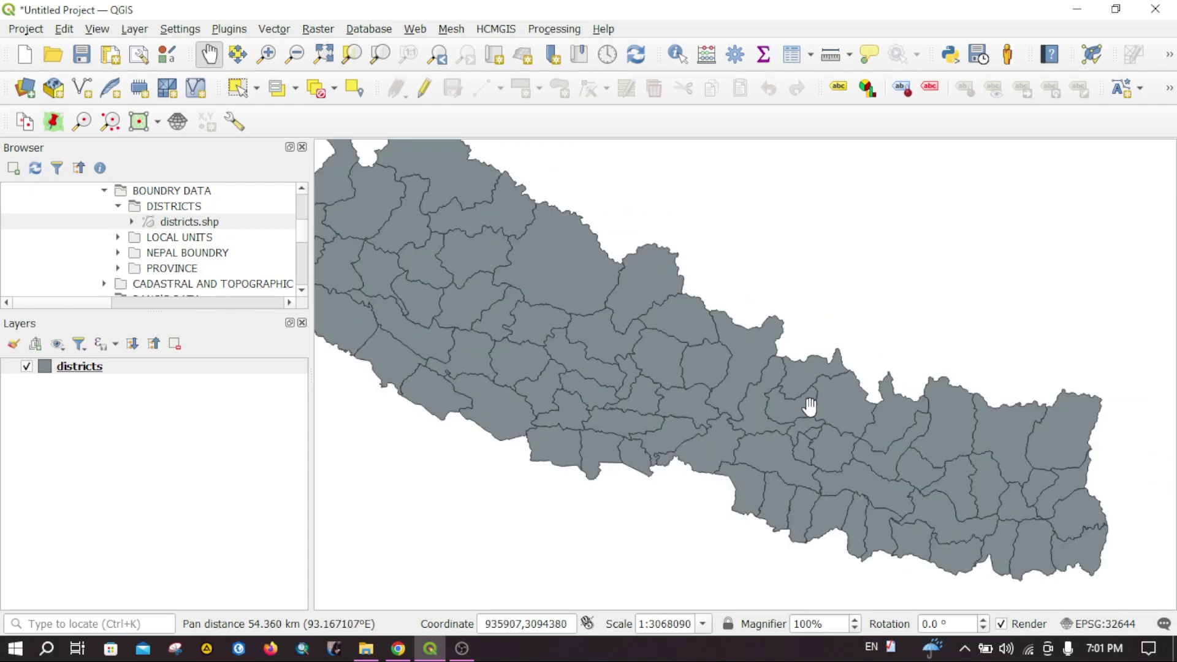
{"action": "scroll", "coordinate": [802, 406], "scroll_direction": "down", "scroll_amount": 1}
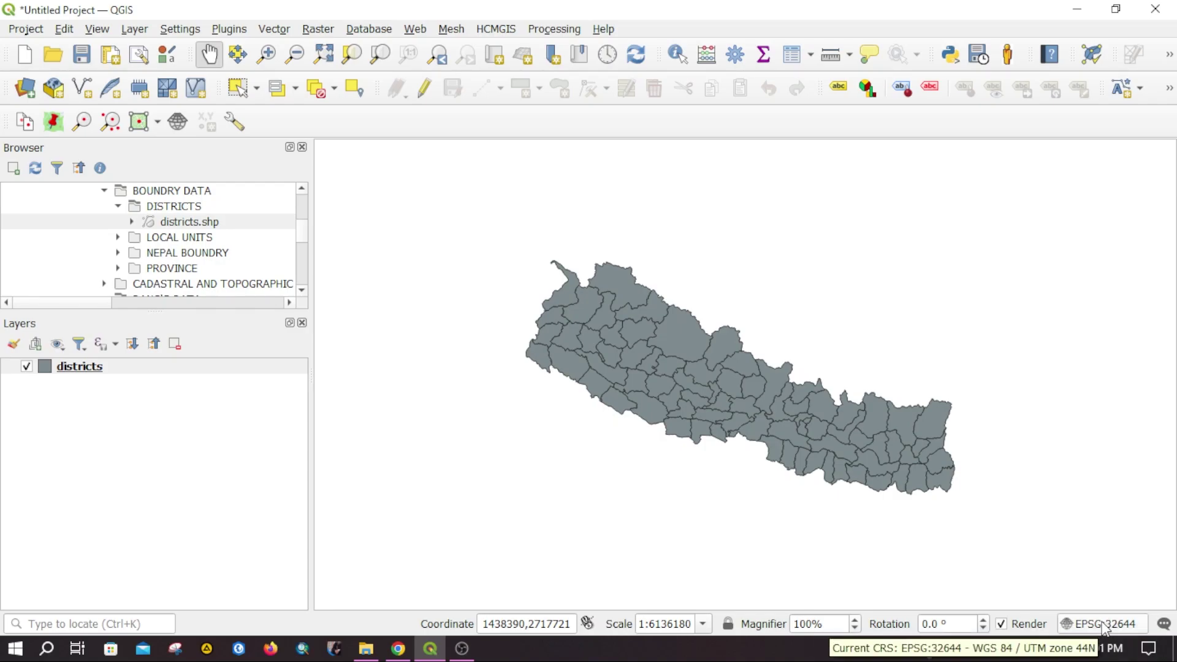
Step: Open the Log Messages panel and view its Messages, Plugins and Processing tabs
{"action": "left_click", "coordinate": [1164, 625]}
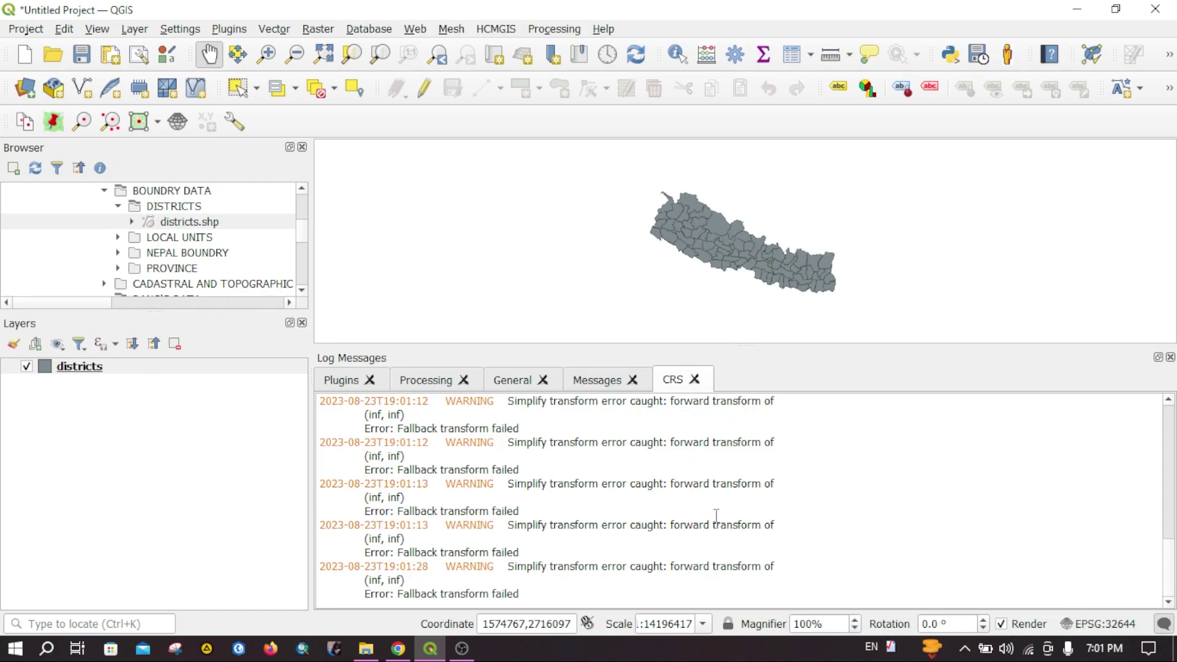
{"action": "scroll", "coordinate": [754, 521], "scroll_direction": "down", "scroll_amount": 1}
{"action": "left_click", "coordinate": [599, 383]}
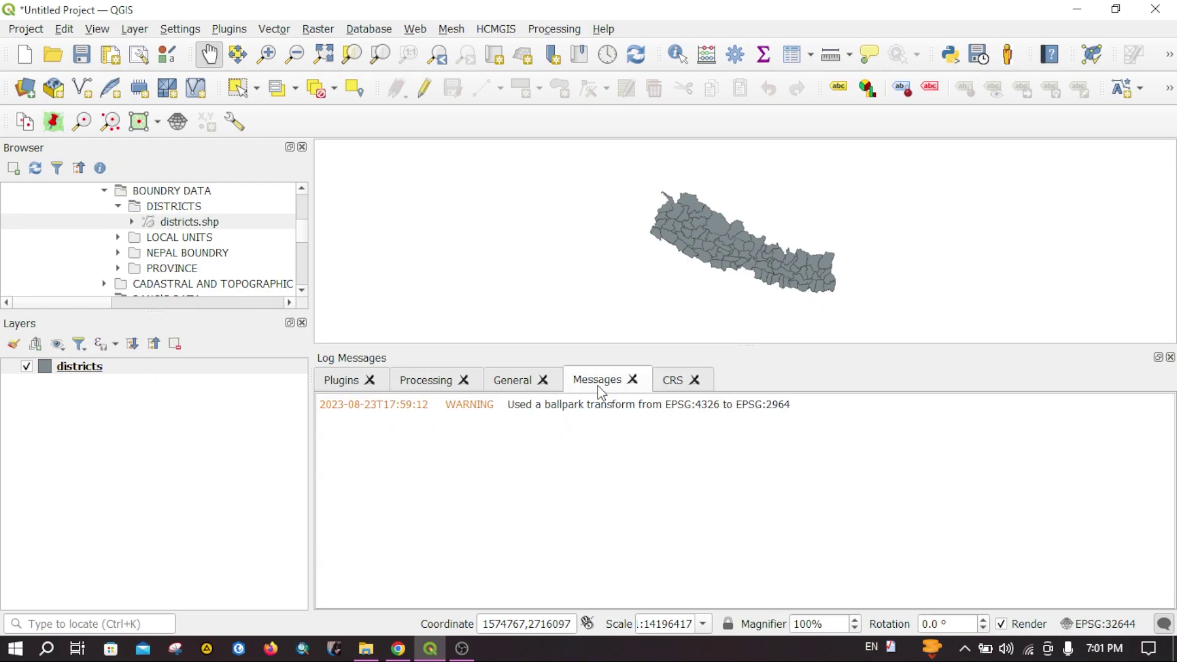
{"action": "left_click", "coordinate": [341, 383]}
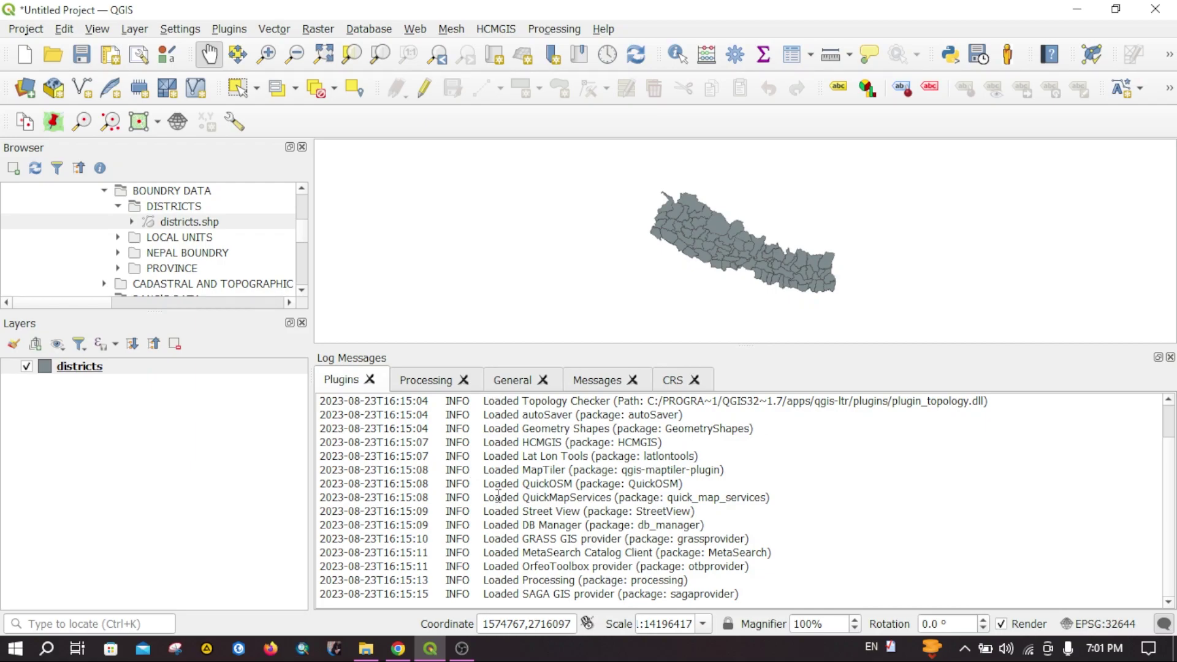
{"action": "scroll", "coordinate": [570, 526], "scroll_direction": "up", "scroll_amount": 1}
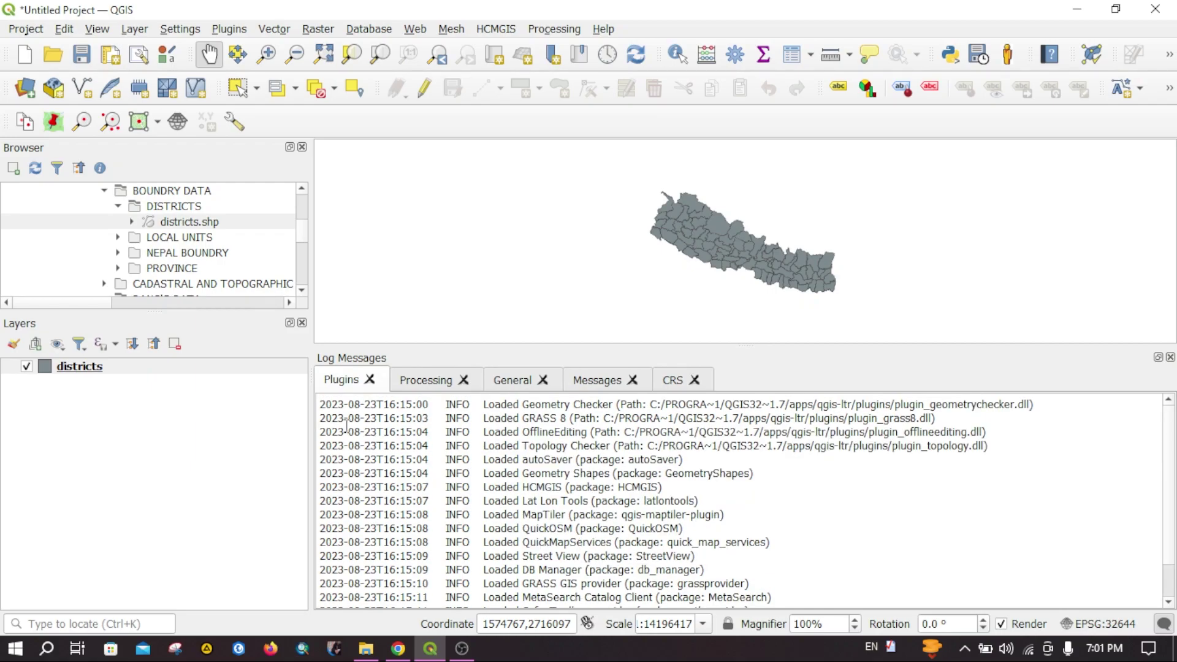
{"action": "left_click", "coordinate": [431, 382]}
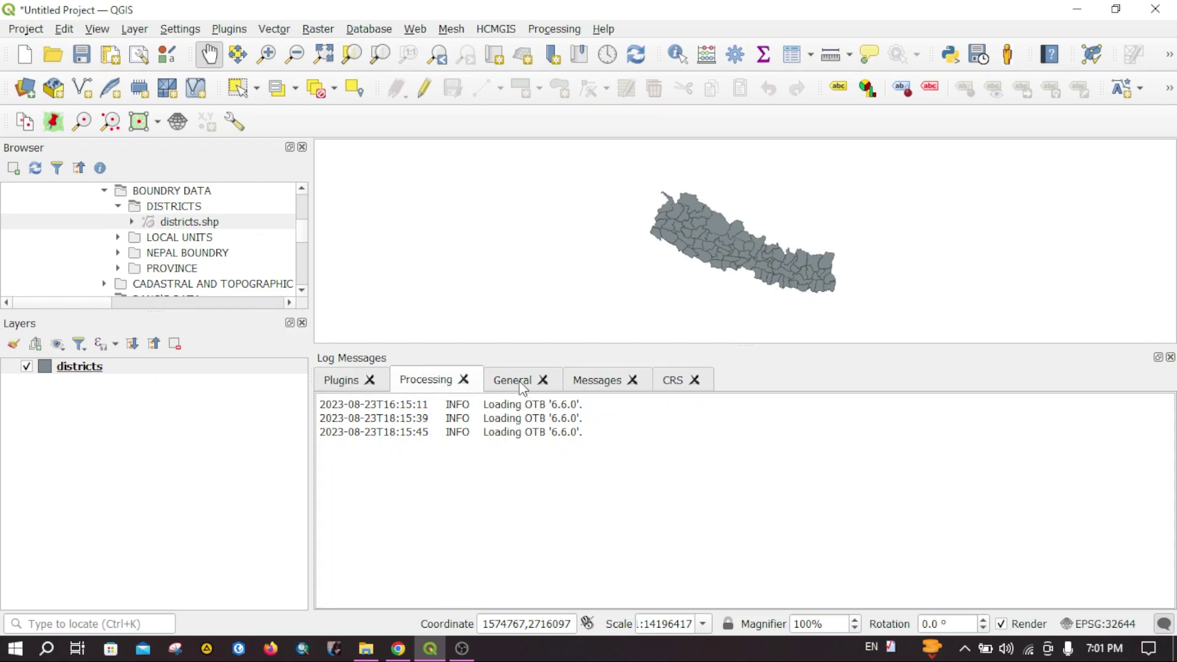
Step: Review the ballpark and CRS transform warning logs, selecting the recent warning lines
{"action": "left_click", "coordinate": [573, 381]}
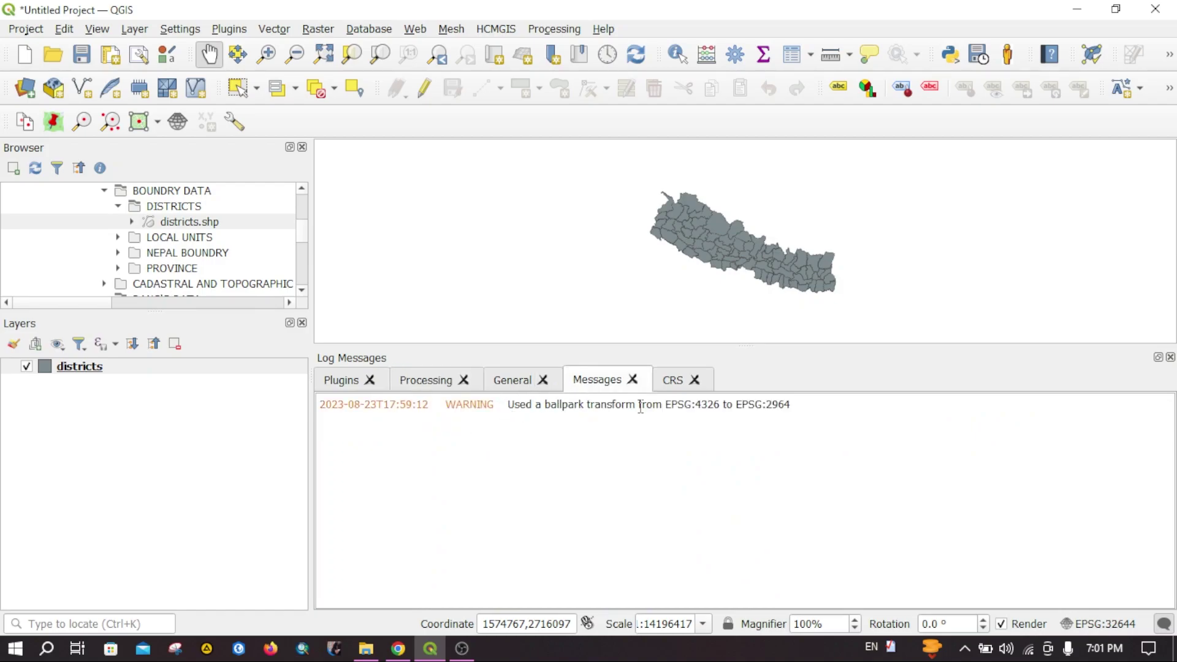
{"action": "left_click", "coordinate": [671, 384]}
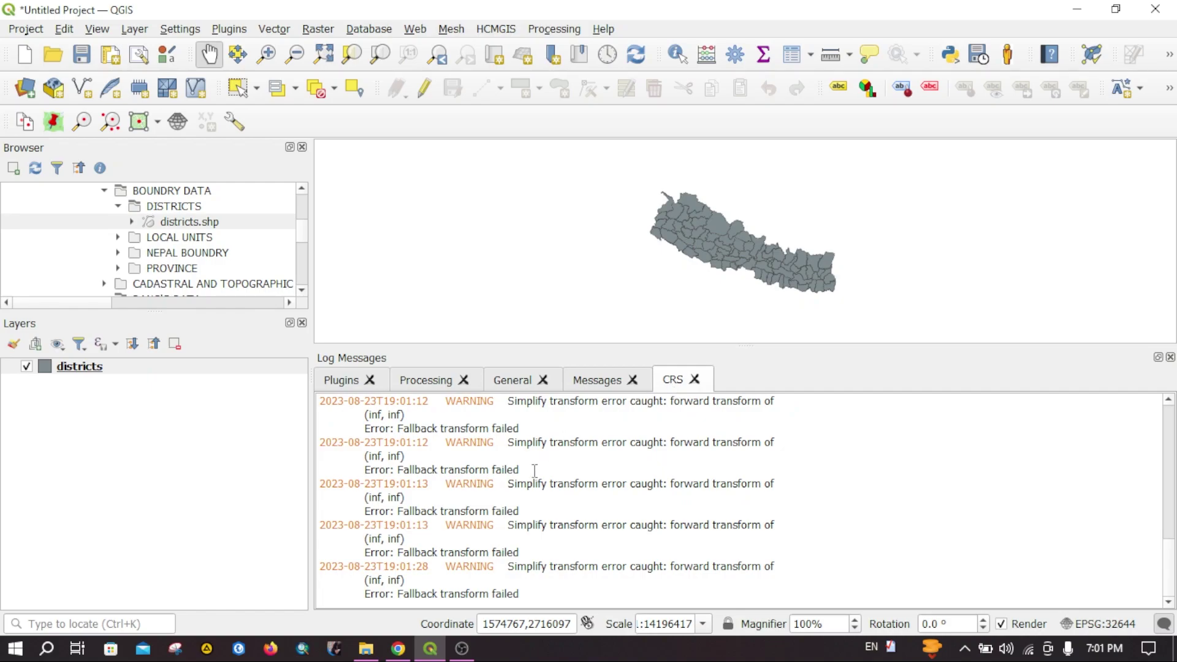
{"action": "scroll", "coordinate": [534, 470], "scroll_direction": "down", "scroll_amount": 1}
{"action": "left_click_drag", "start_coordinate": [527, 594], "coordinate": [305, 402]}
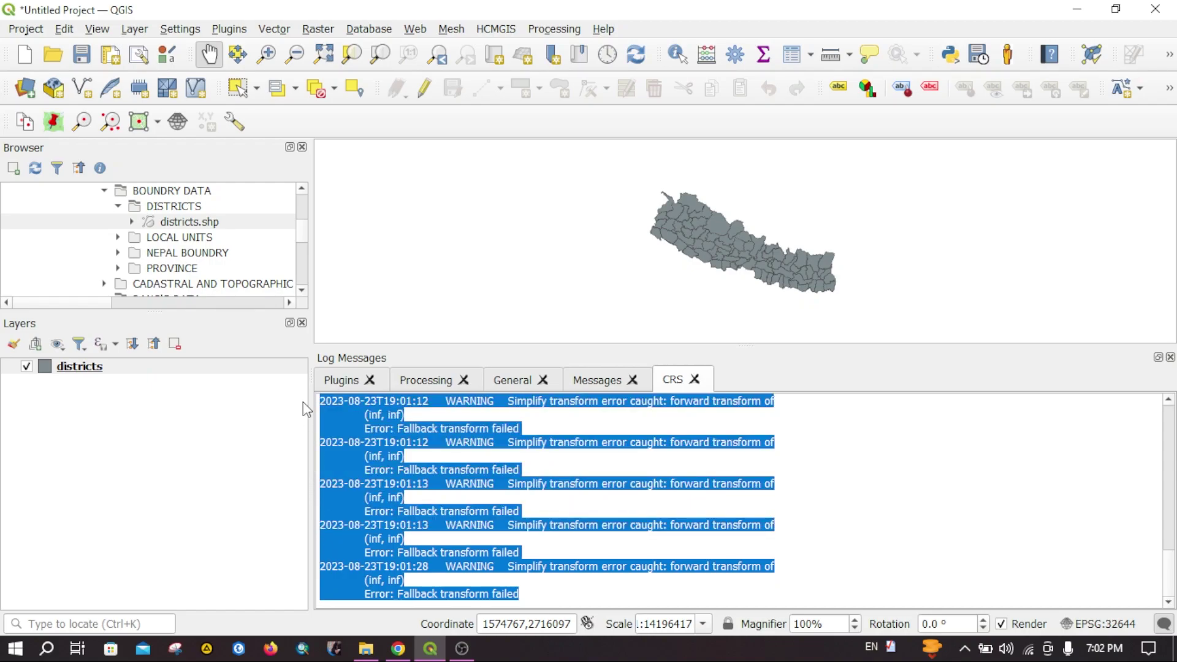
{"action": "left_click", "coordinate": [671, 428]}
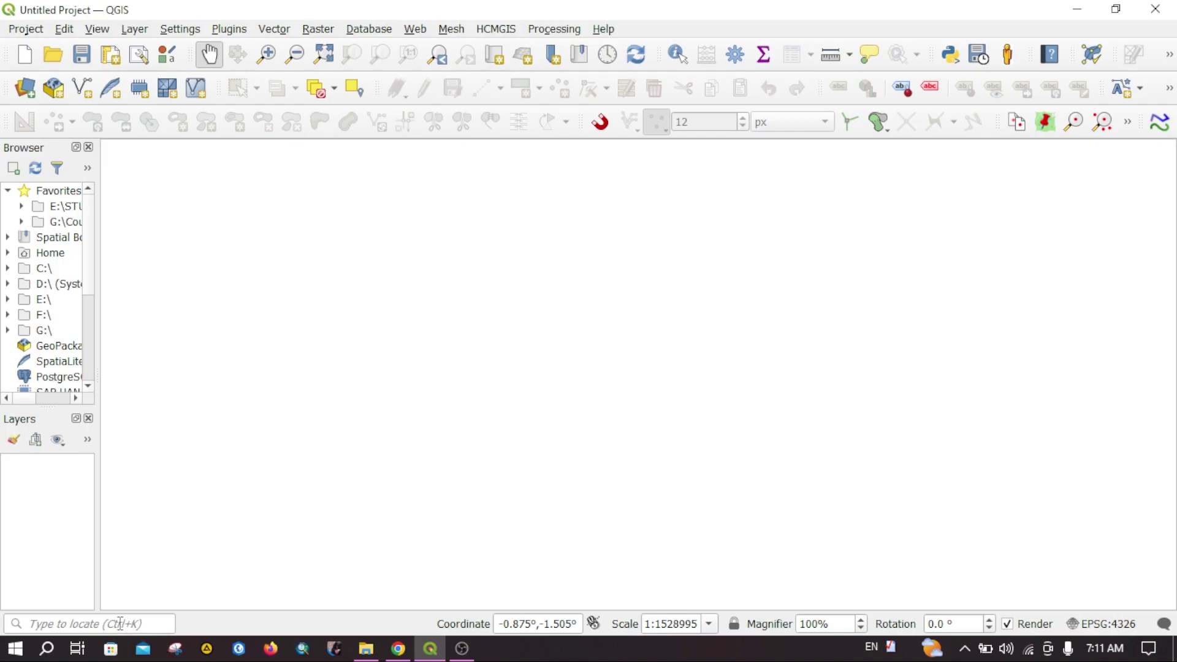
Step: Search the locator for 'buffer', open the Buffer algorithm, and close it without running
{"action": "left_click", "coordinate": [120, 622]}
{"action": "type", "text": "buff"}
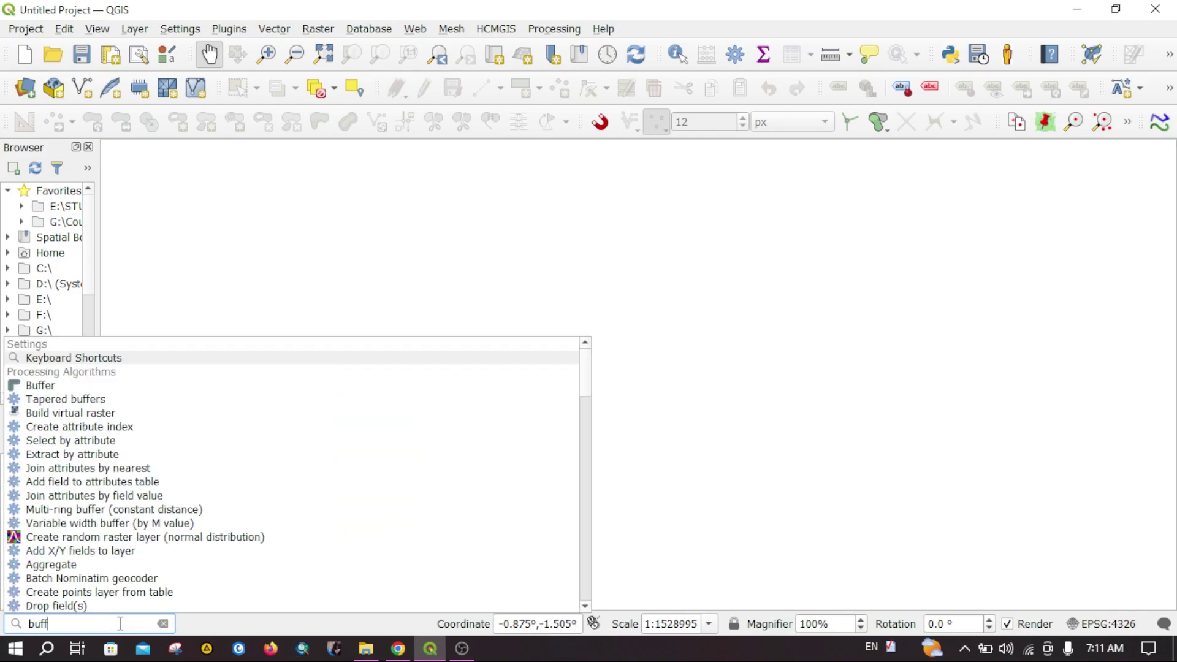
{"action": "type", "text": "er"}
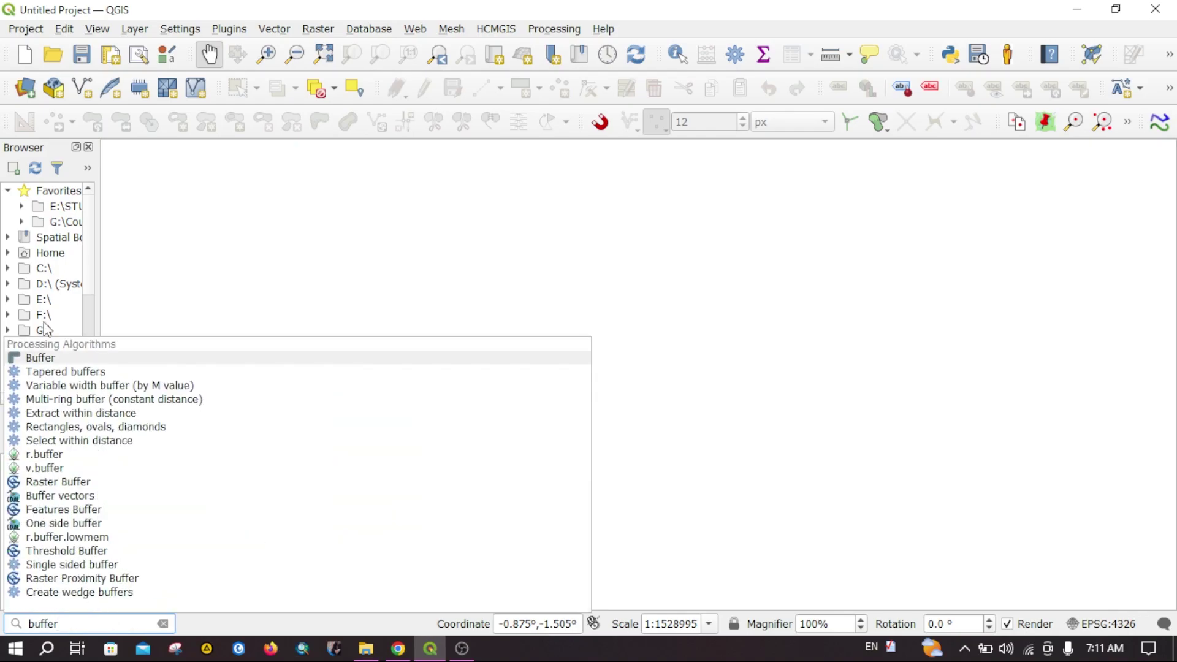
{"action": "left_click", "coordinate": [52, 363]}
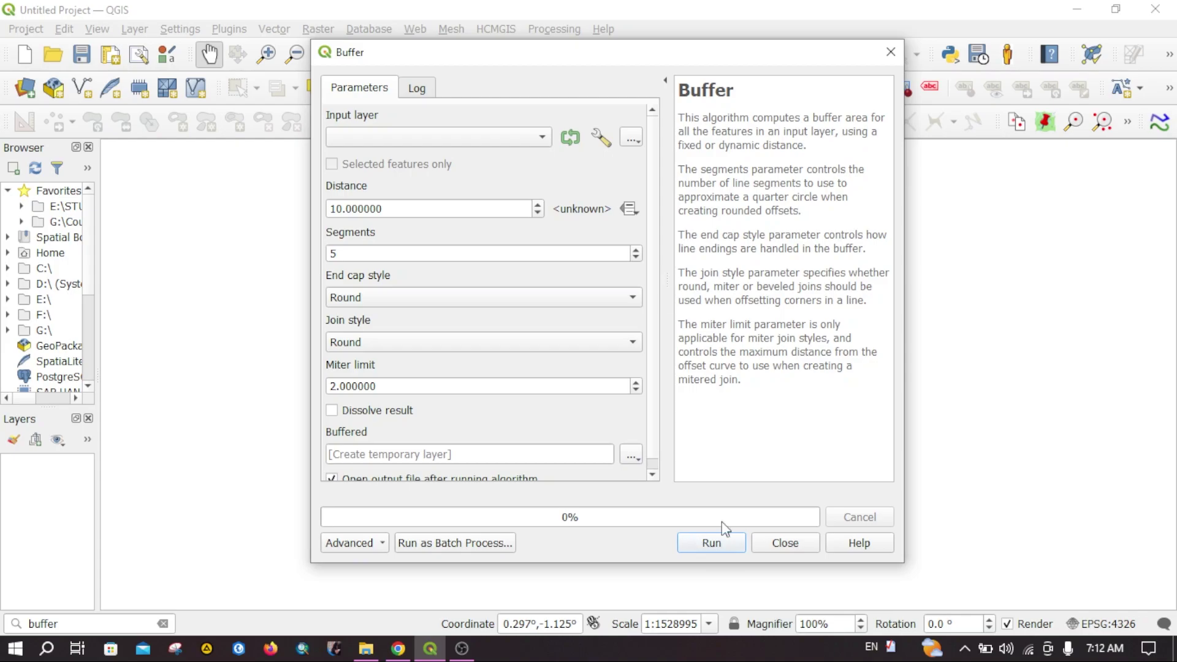
{"action": "left_click", "coordinate": [785, 543]}
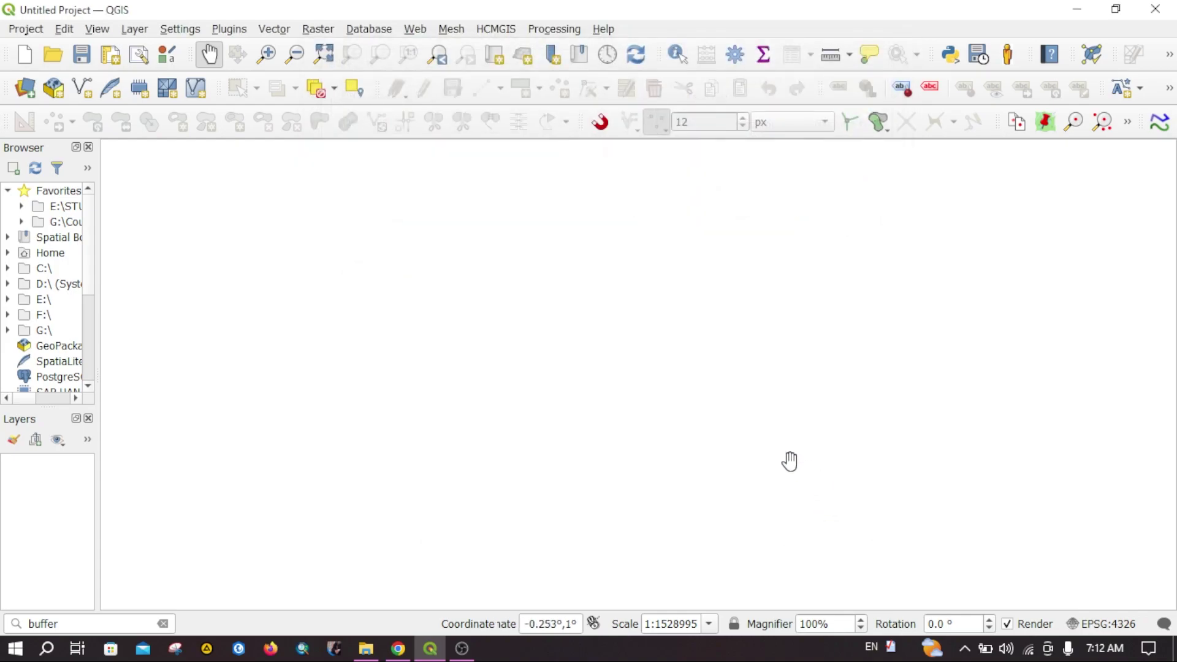
Step: Try the locator with 'clip', then replace it with 'raster' to list matching tools
{"action": "left_click", "coordinate": [162, 623]}
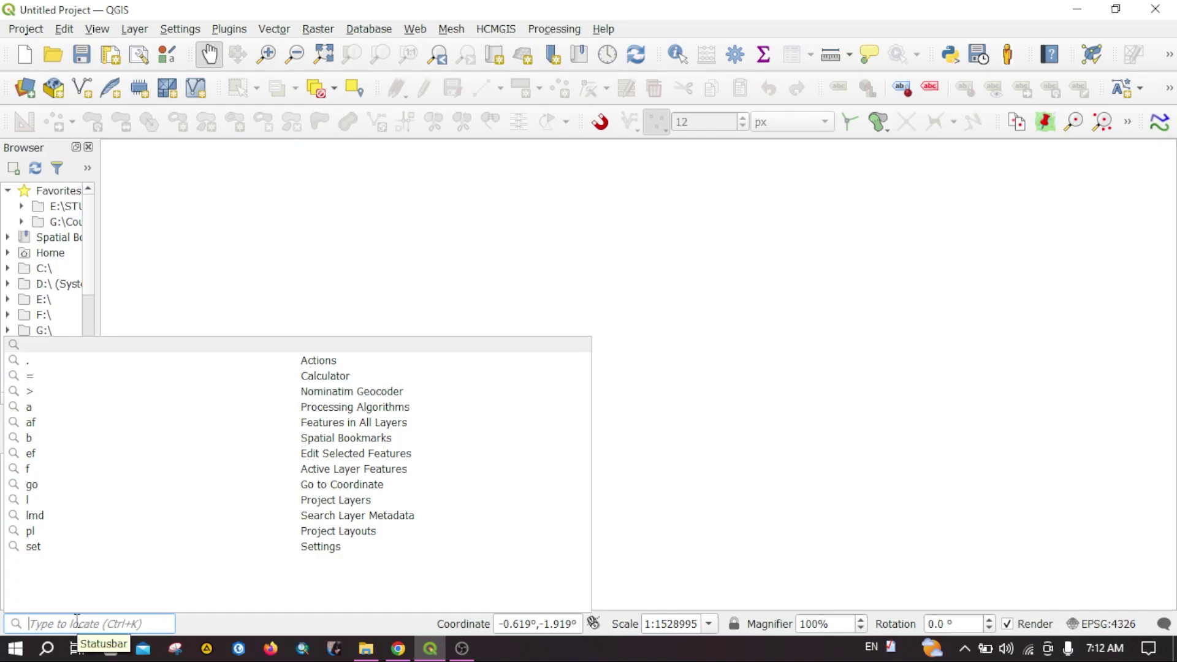
{"action": "type", "text": "clip"}
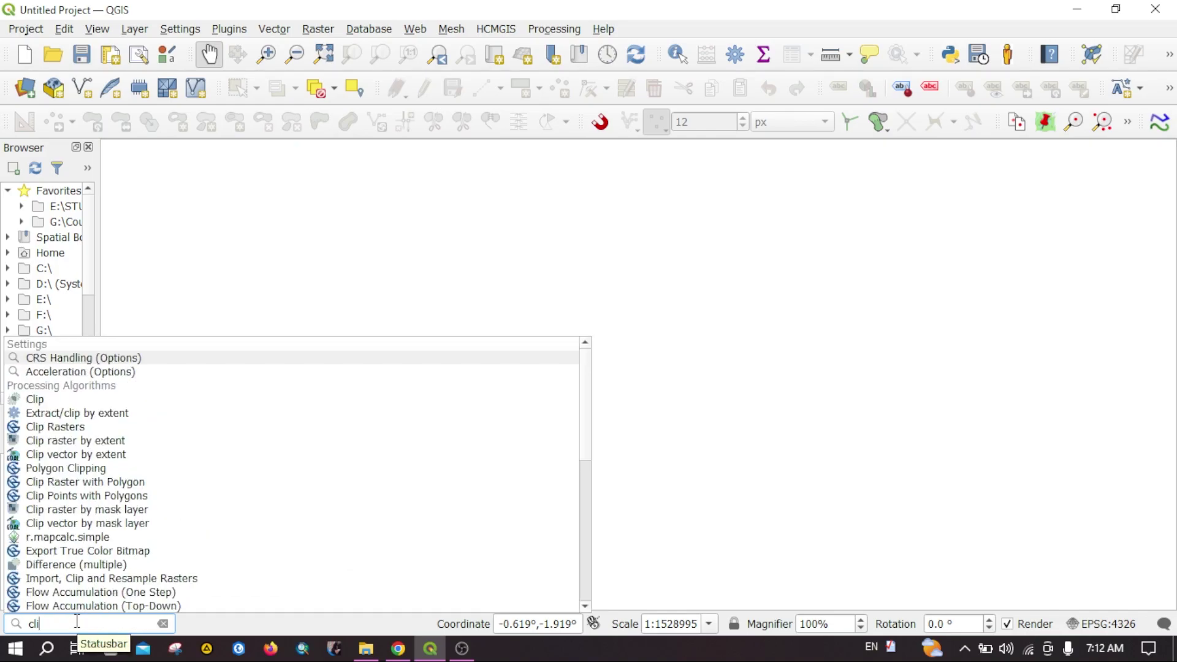
{"action": "key", "text": "BackSpace"}
{"action": "key", "text": "BackSpace"}
{"action": "key", "text": "BackSpace"}
{"action": "type", "text": "raster"}
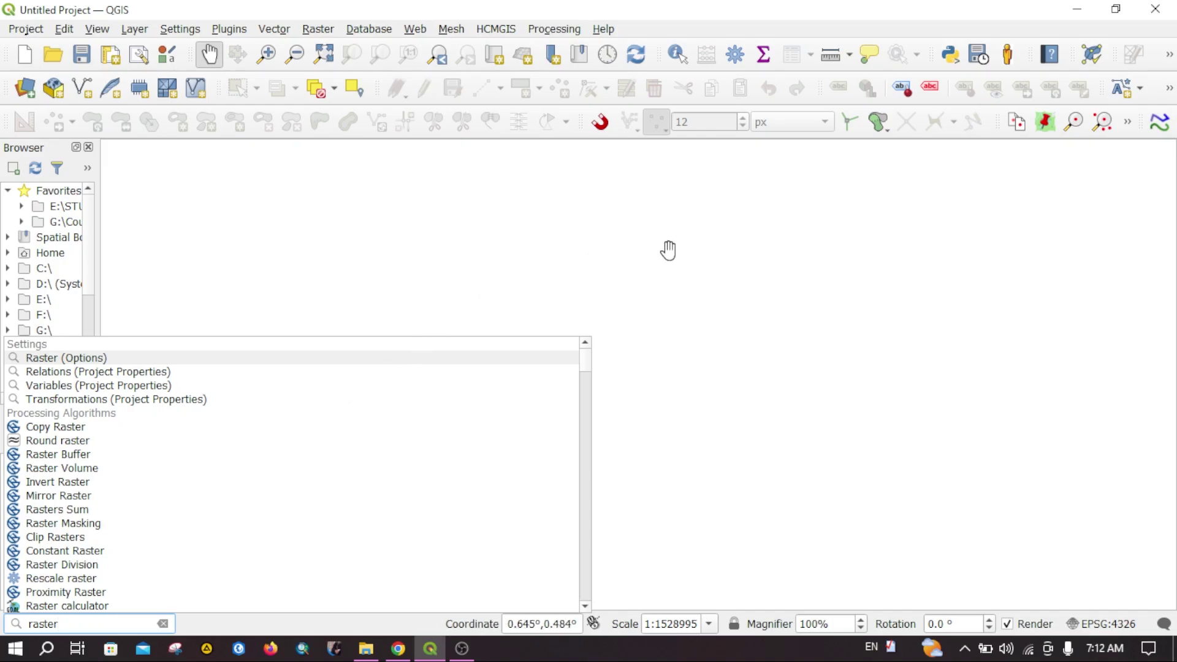
{"action": "left_click_drag", "start_coordinate": [667, 249], "coordinate": [616, 64]}
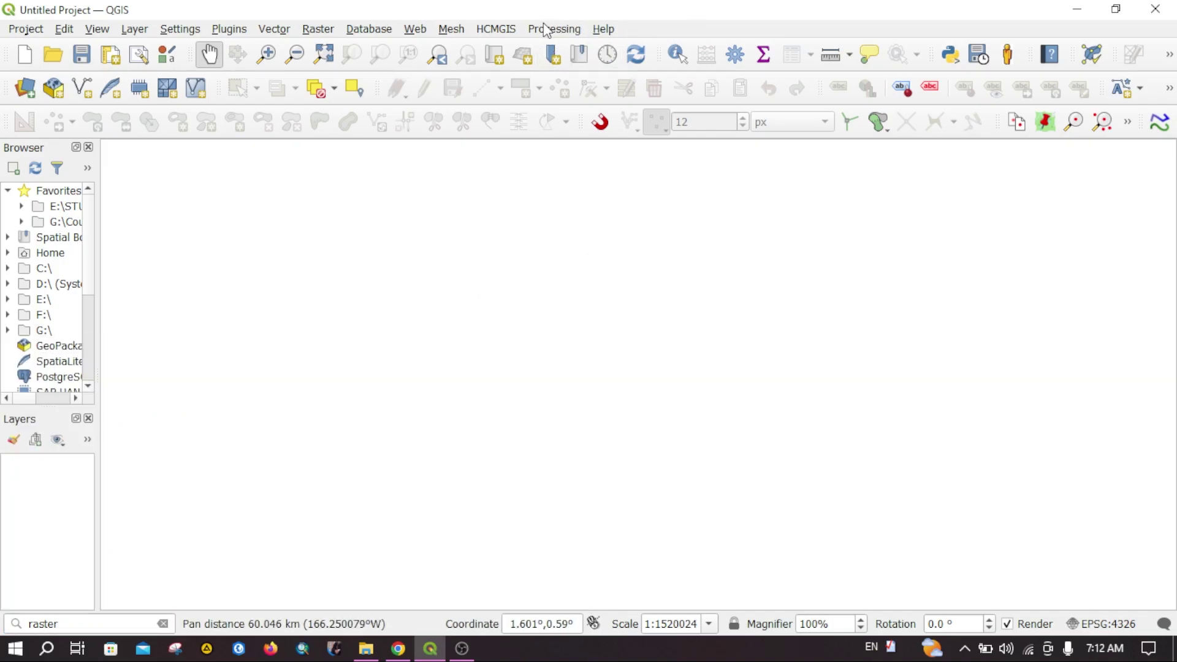